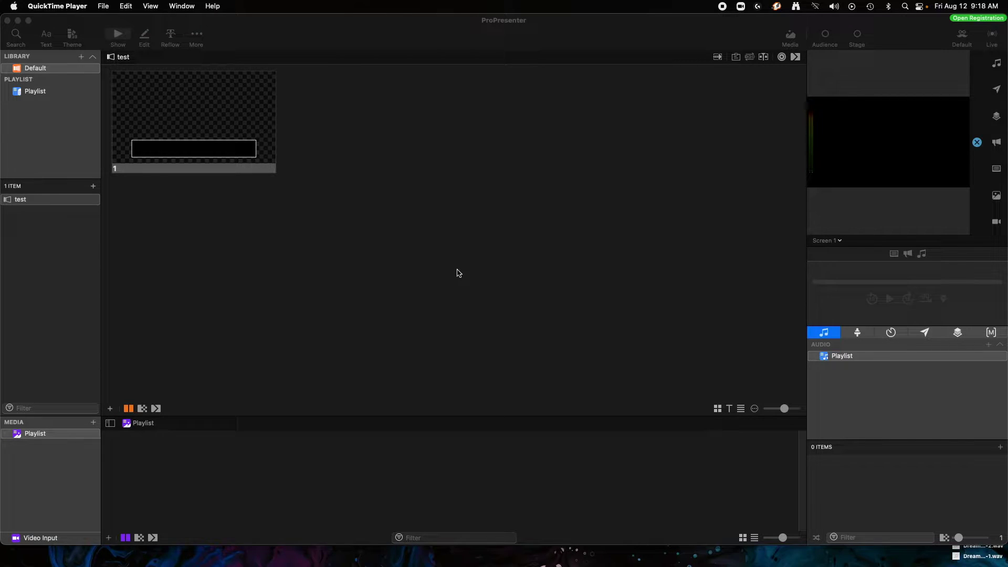
- Switch to Auracle for X-Series, enlarge its window to fit all device cards and open the mioXM 007's MIDI routing
click(516, 24)
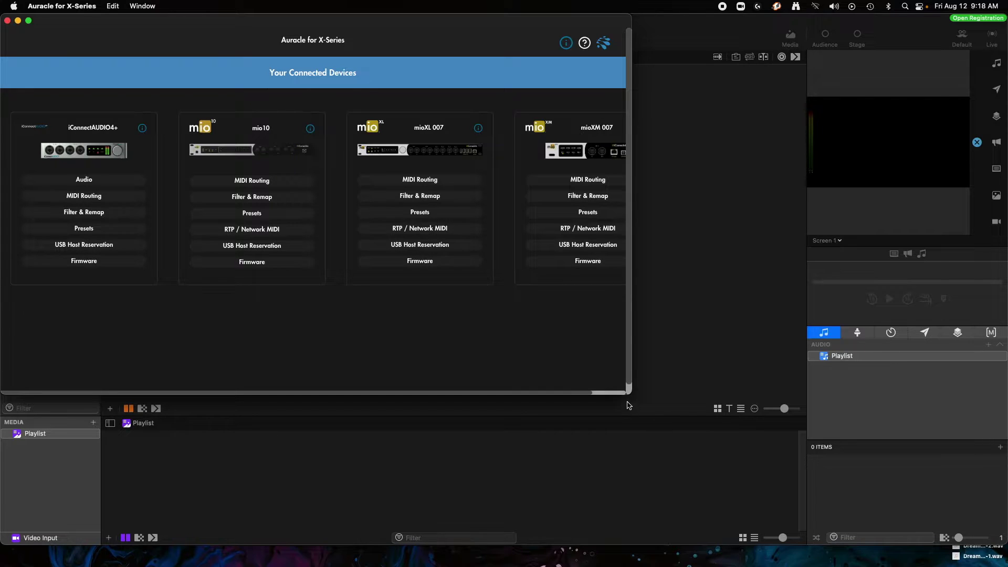
drag(630, 392, 685, 417)
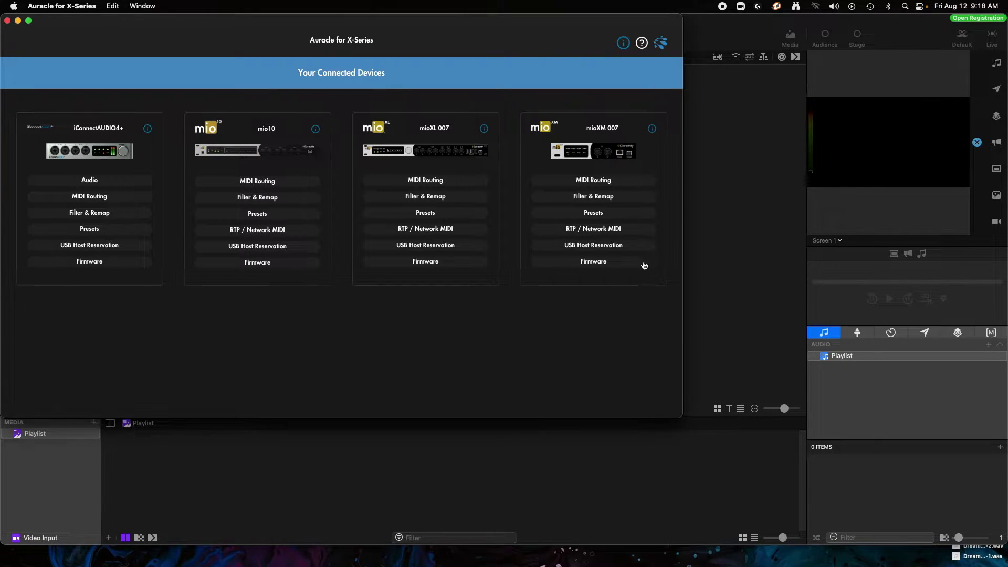
click(578, 180)
- Rename the mioXM's DIN 4 input port as DIN 4 Q20
click(52, 162)
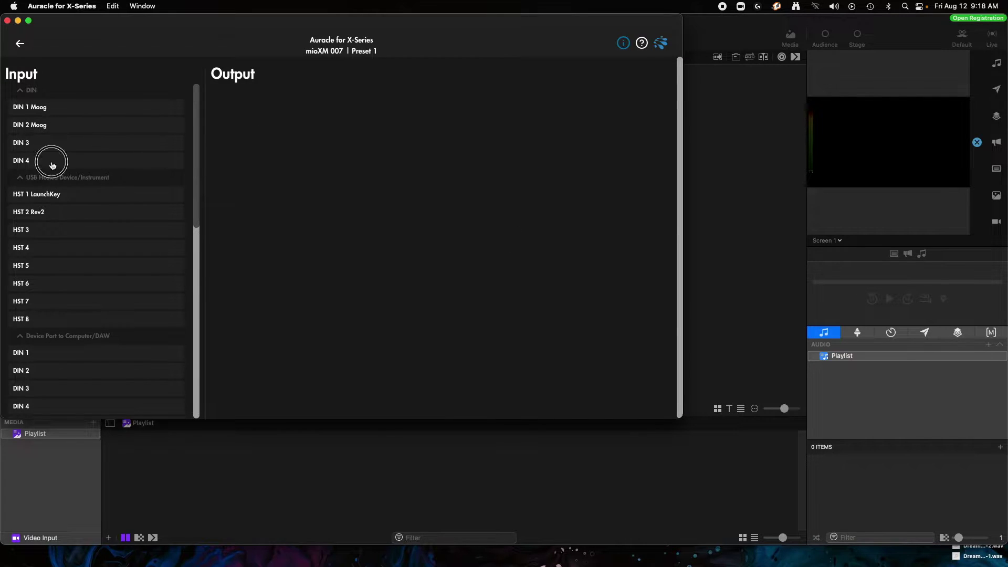
click(172, 160)
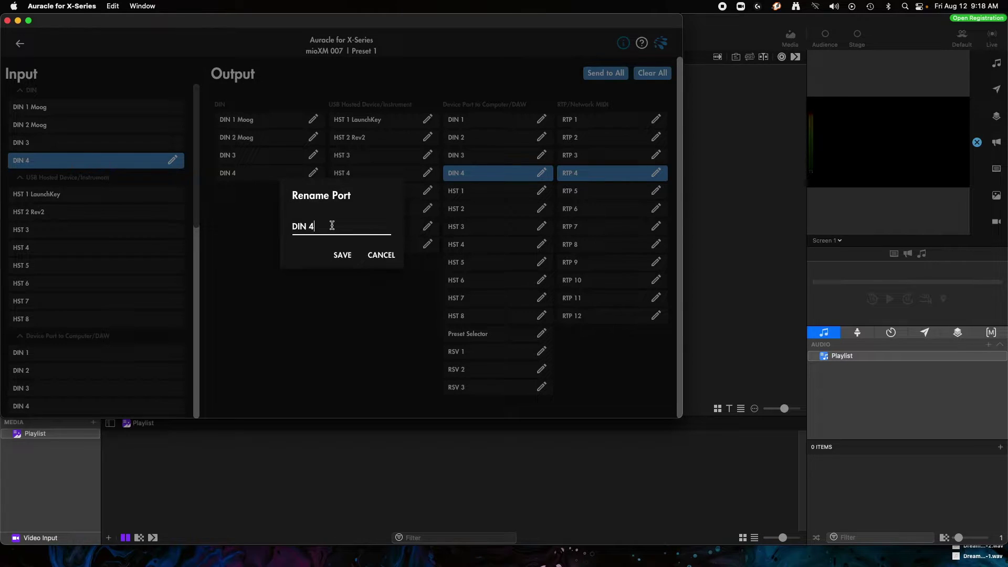
text(Q20)
key(Return)
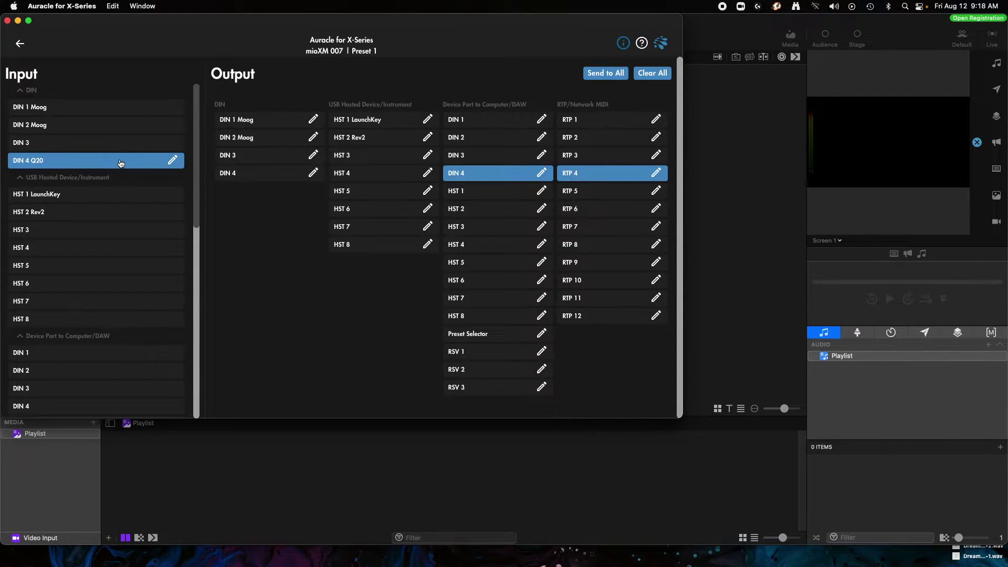
- Examine which outputs the HST 1, DIN 4 Q20 and RTP 4 inputs are routed to, and return to the device overview
click(105, 195)
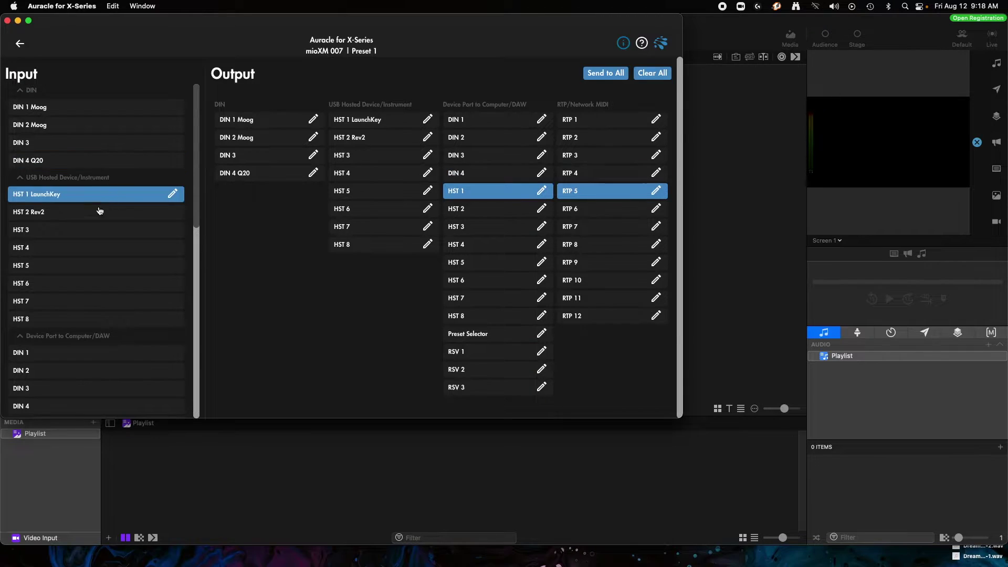
click(52, 163)
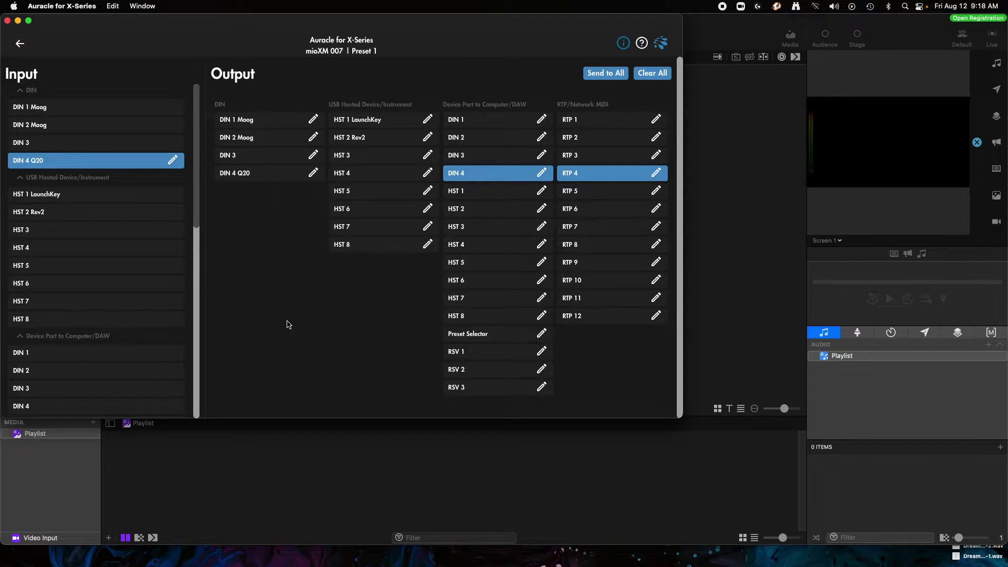
scroll(85, 287, down, 10)
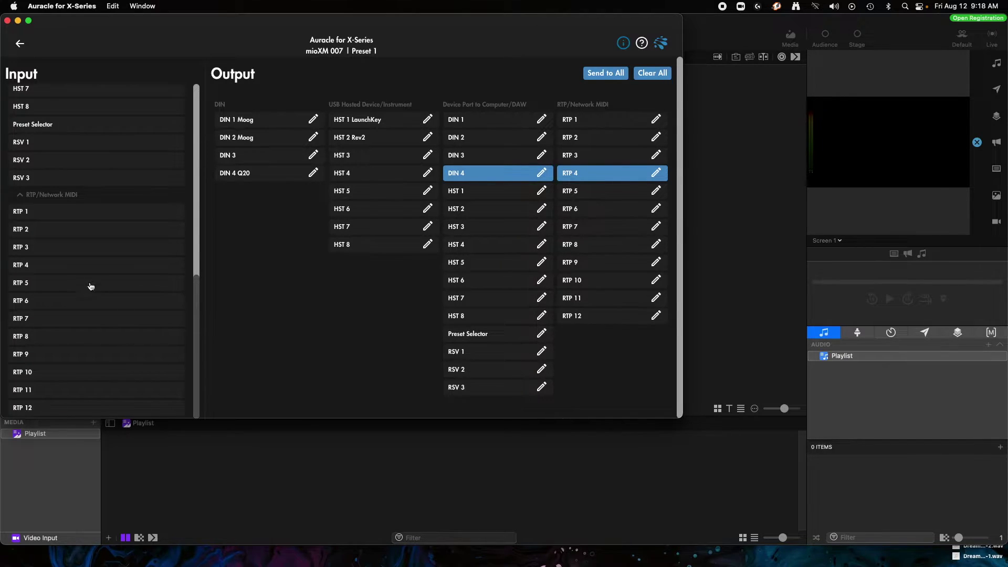
scroll(107, 177, up, 10)
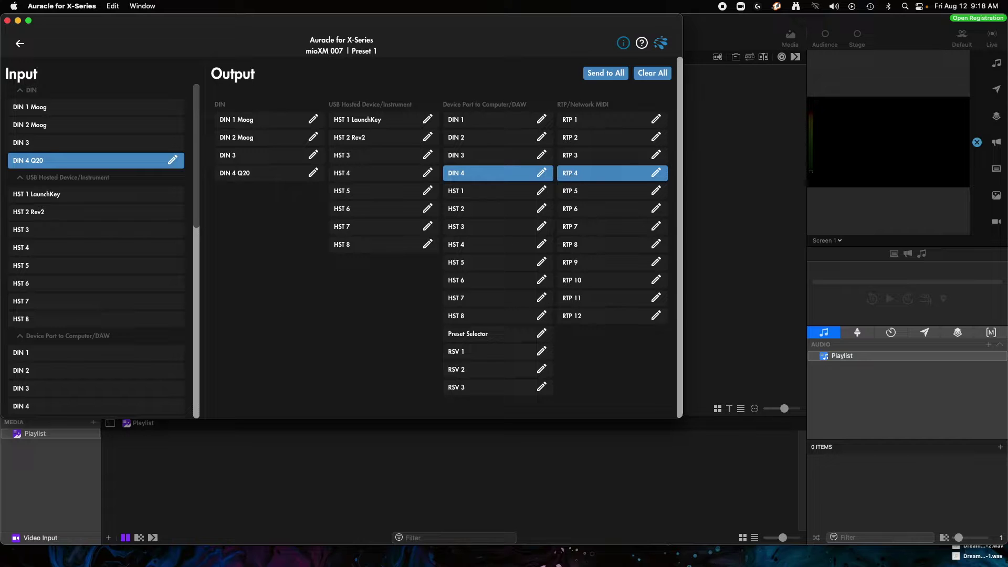
scroll(113, 317, down, 5)
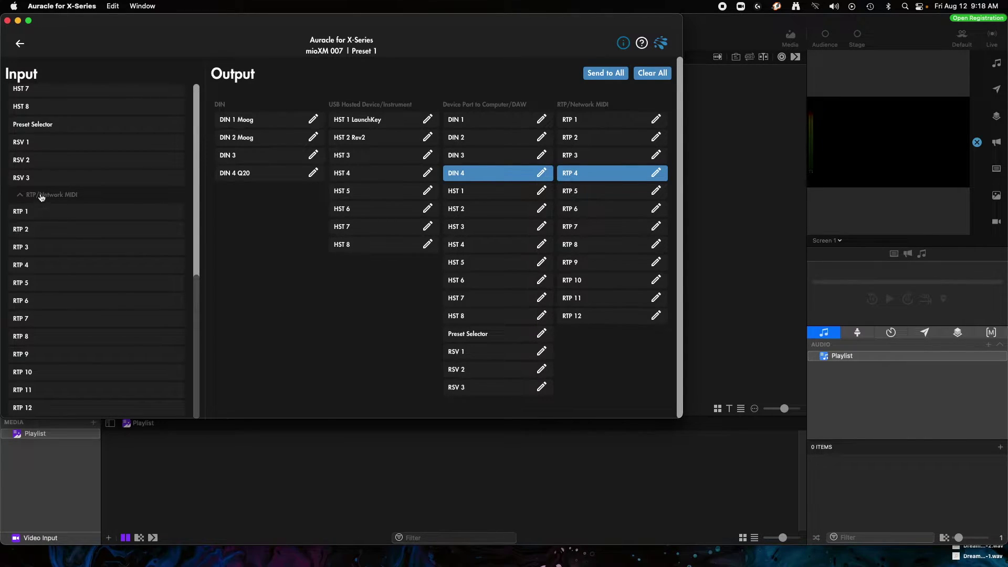
click(44, 269)
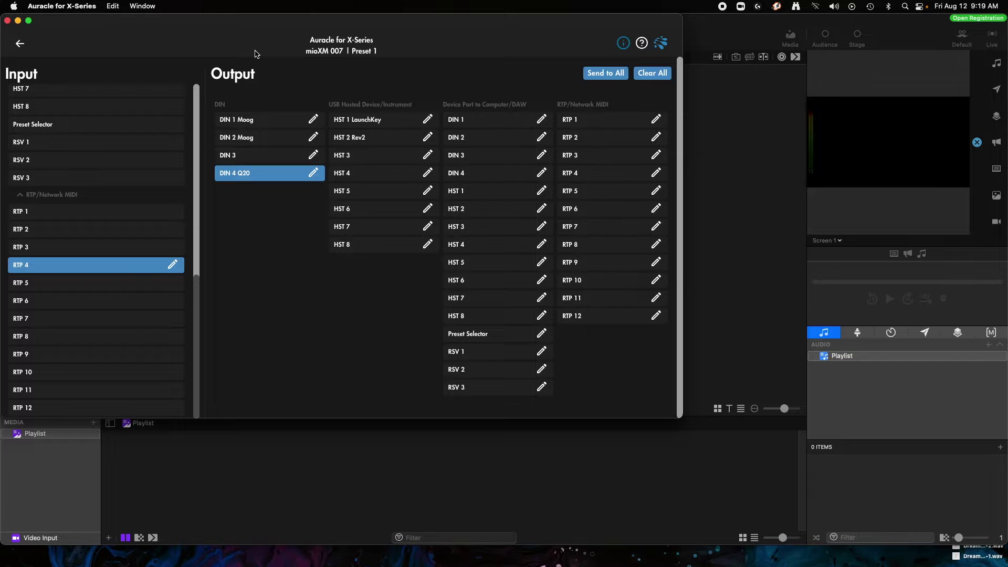
click(20, 45)
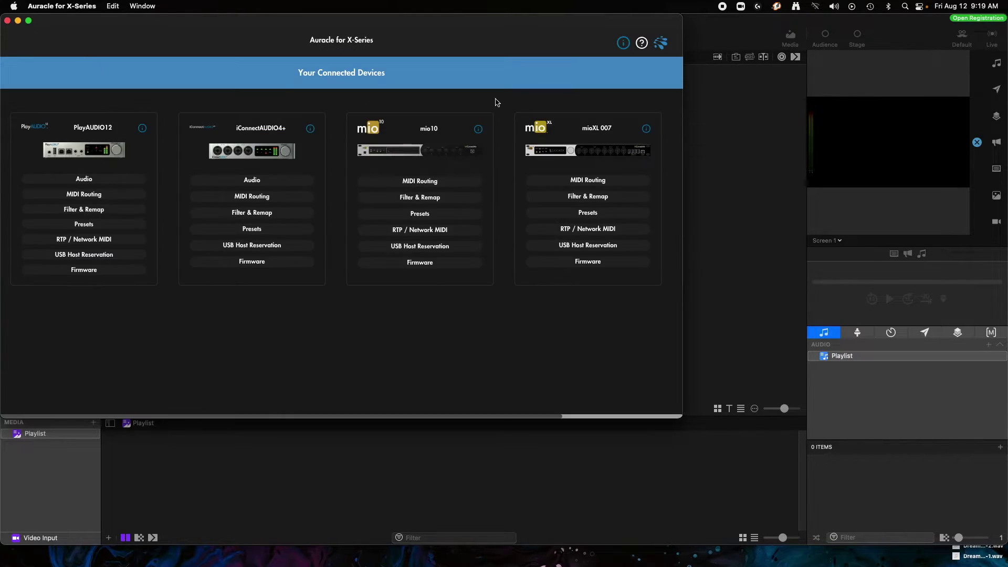
- Switch to Audio MIDI Setup and open the MIDI network setup from MIDI Studio
click(905, 8)
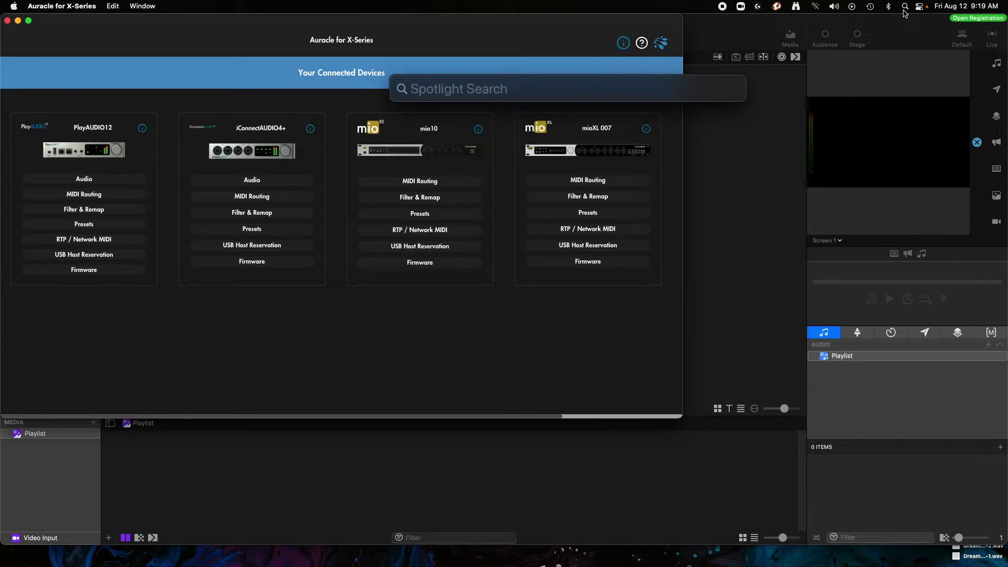
text(audio)
key(Return)
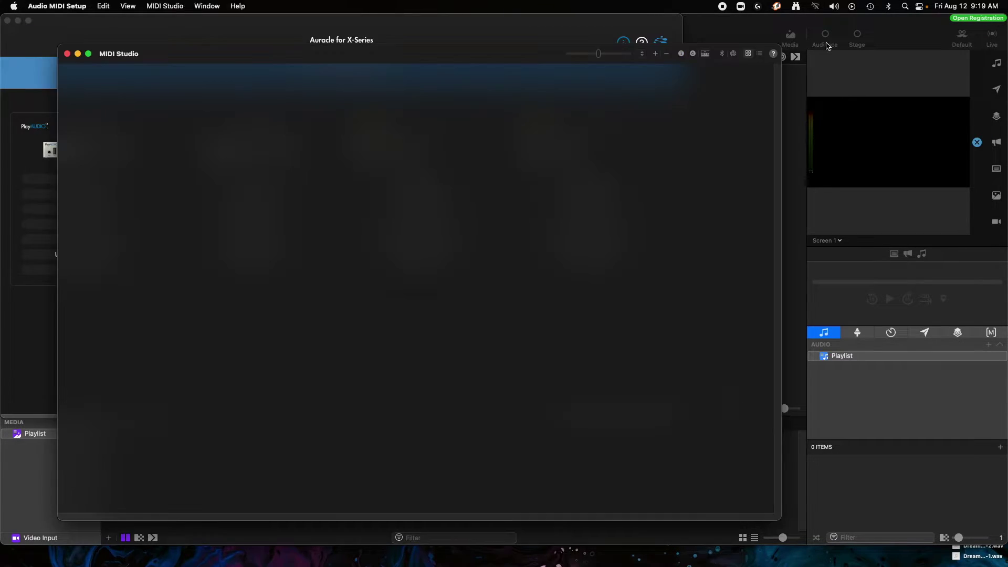
mouse_move(394, 57)
mouse_down()
mouse_move(386, 52)
mouse_move(413, 62)
mouse_up()
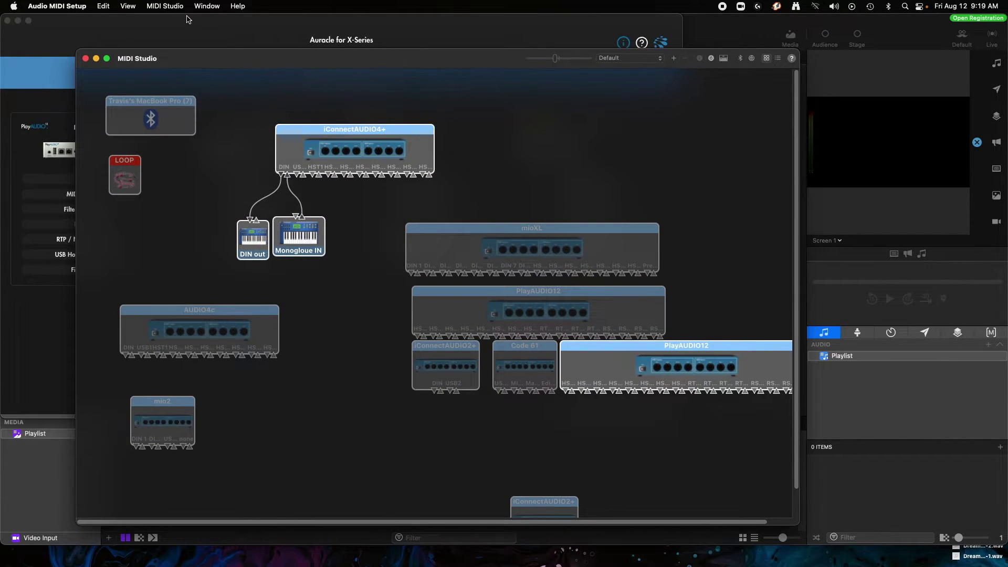
click(206, 6)
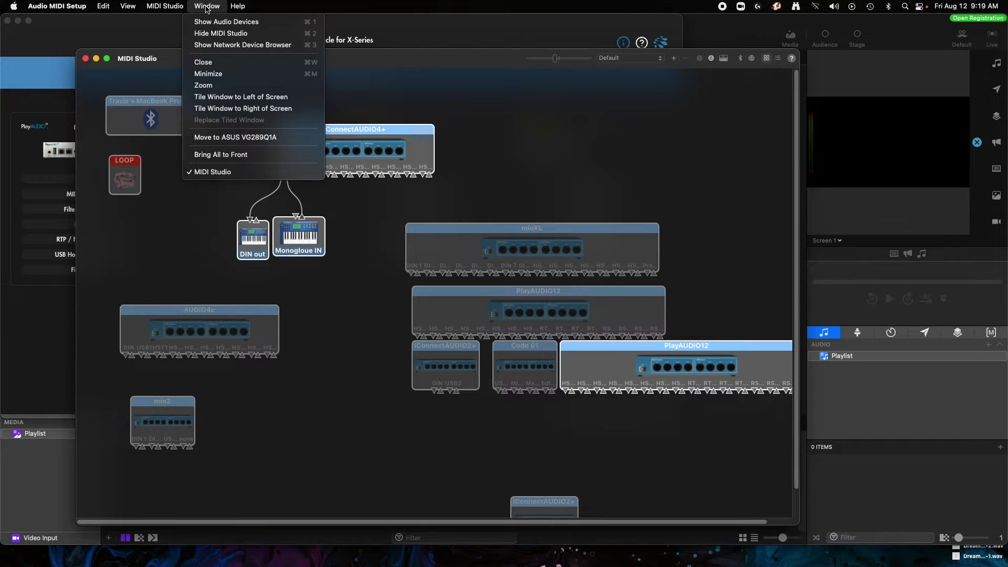
click(422, 80)
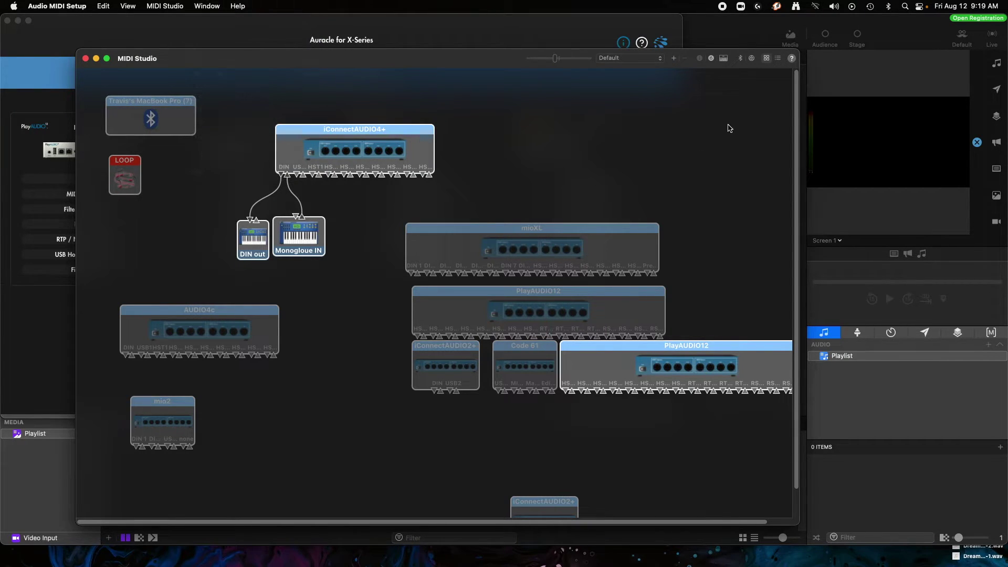
click(752, 59)
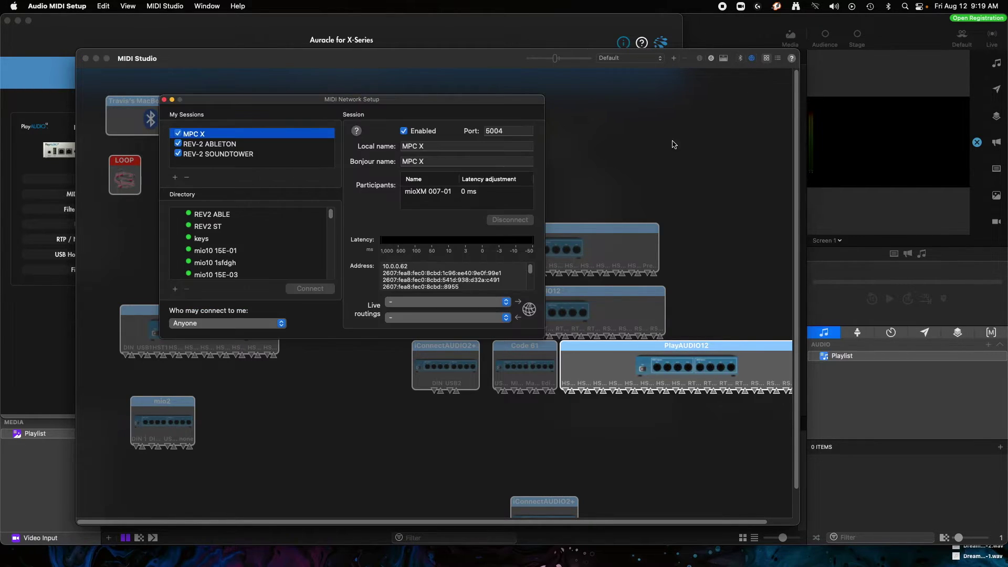
- Look through the existing network sessions, add a new session to My Sessions and select its local name
click(235, 142)
click(227, 155)
click(204, 142)
click(201, 134)
click(217, 153)
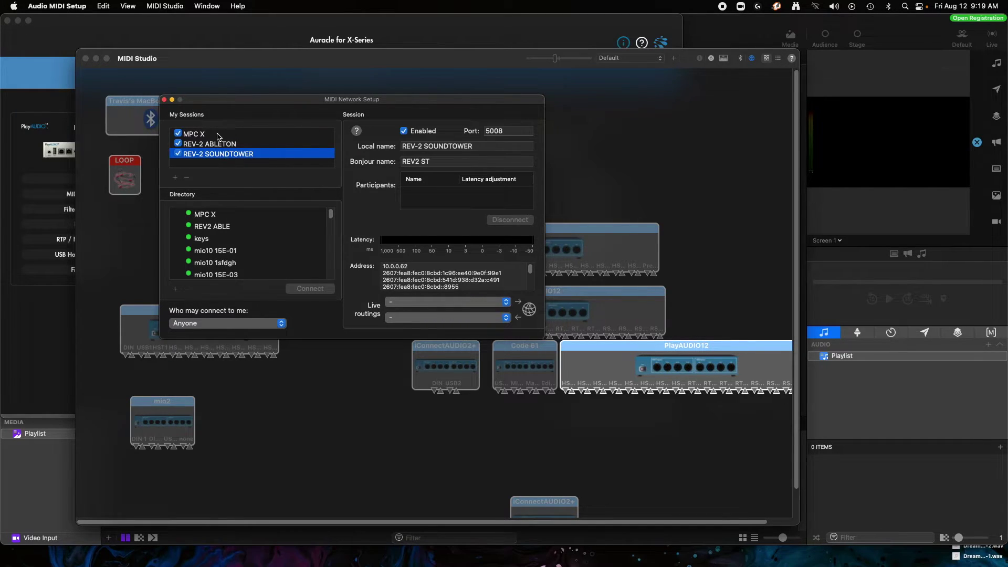
click(175, 177)
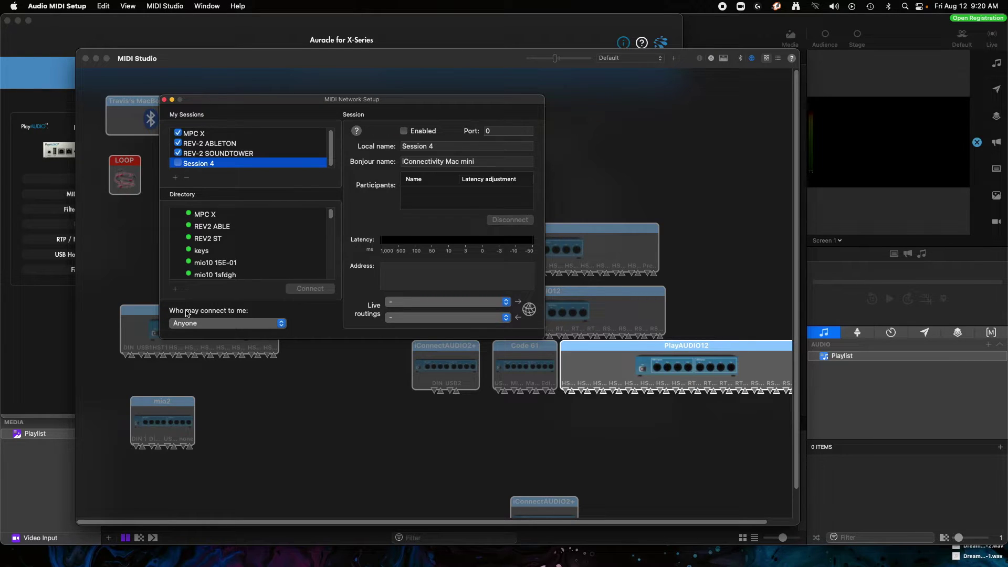
click(223, 325)
click(223, 325)
click(208, 153)
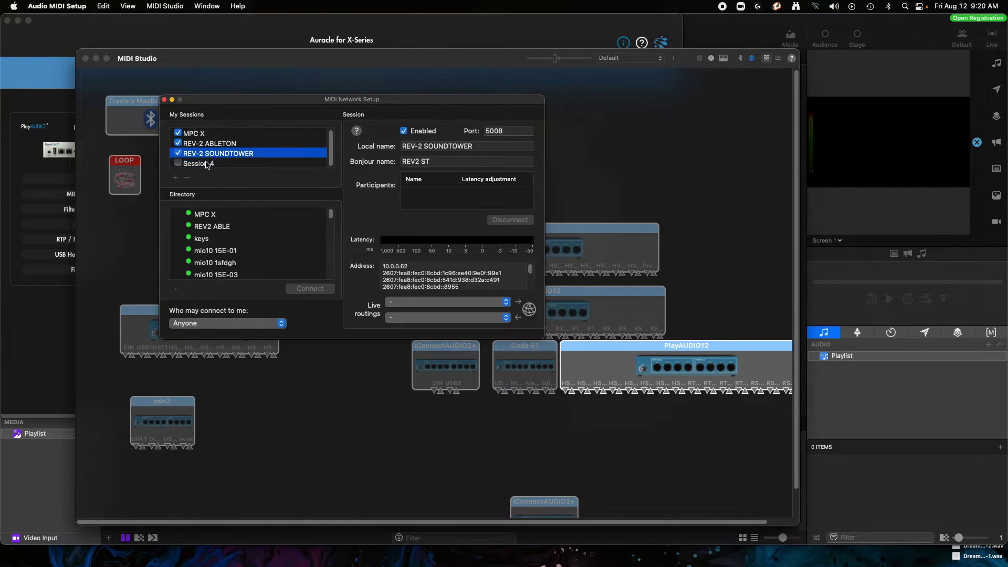
click(205, 165)
key(Tab)
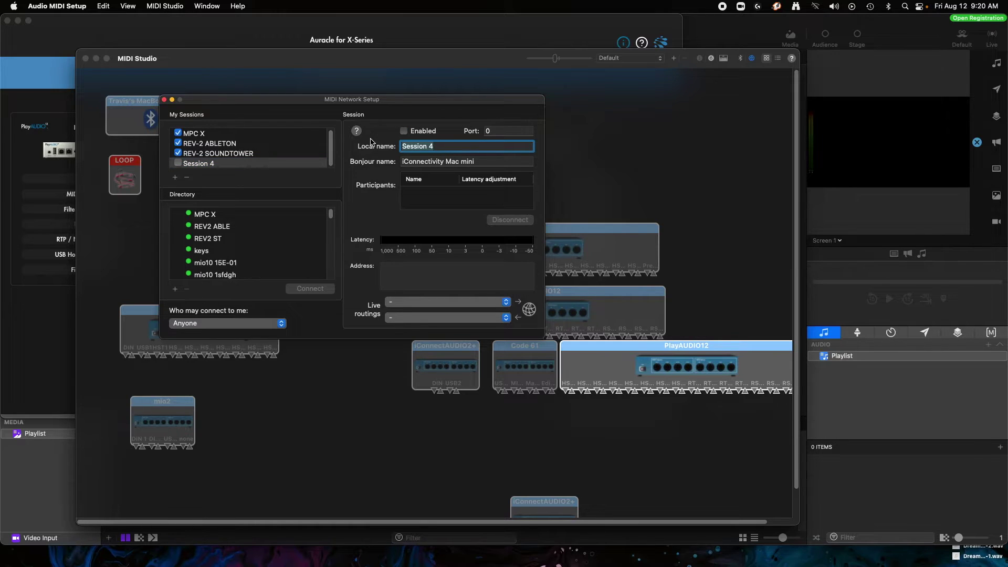
text(light)
text(ing)
text( setup)
key(BackSpace)
key(BackSpace)
key(BackSpace)
key(BackSpace)
key(BackSpace)
key(BackSpace)
key(BackSpace)
key(BackSpace)
key(BackSpace)
key(BackSpace)
key(BackSpace)
key(BackSpace)
key(BackSpace)
key(BackSpace)
- Set the new session's local name to Lights Q20 and copy that name
text(Lights Q20)
key(Return)
key(super+c)
click(384, 124)
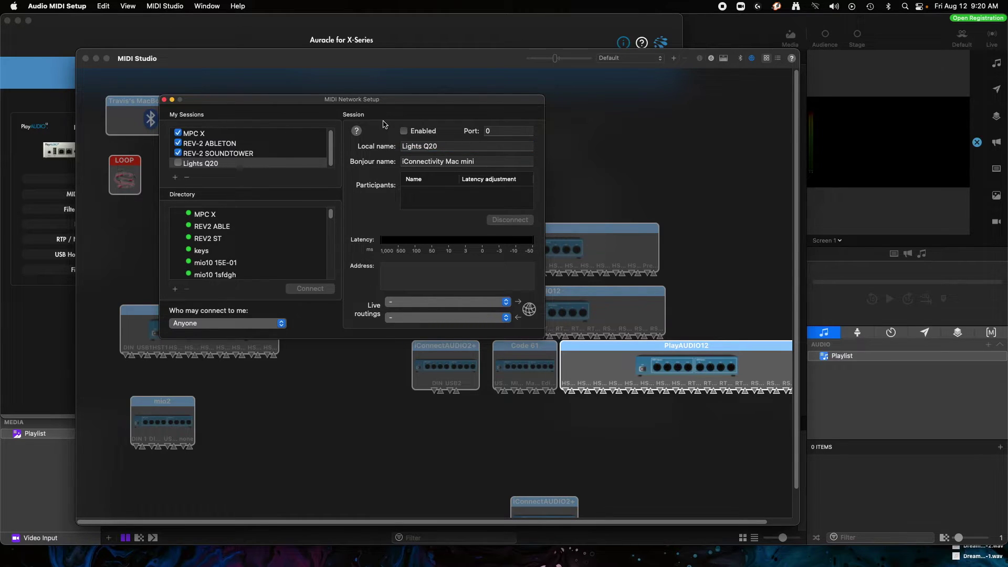
- Set the session's Bonjour name to the copied Lights Q20 and enable the session
key(Tab)
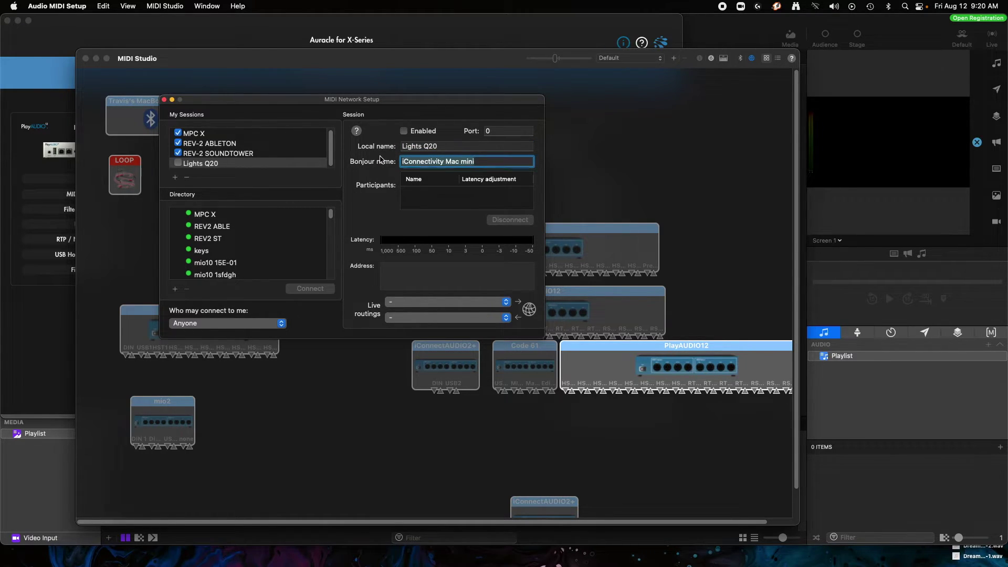
key(super+v)
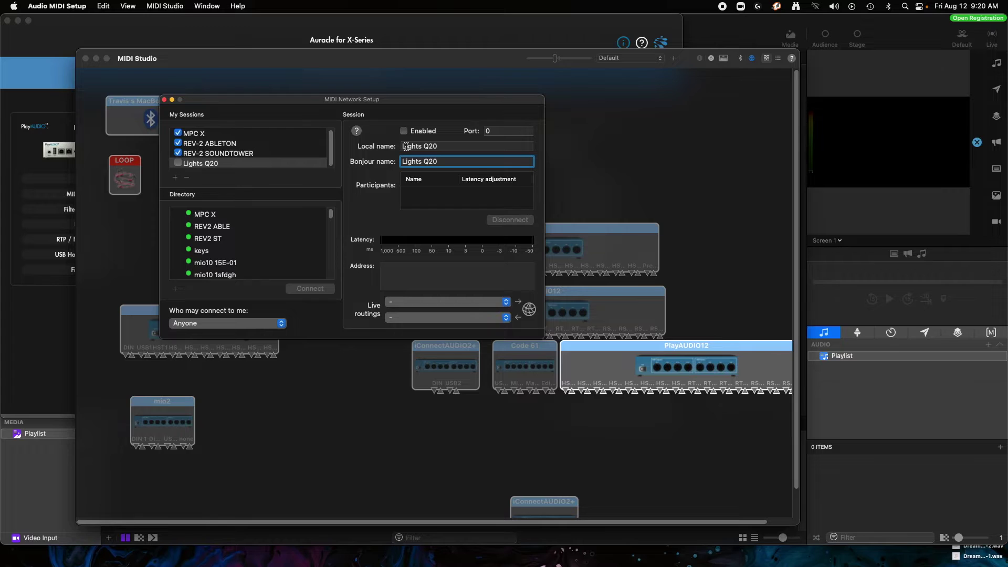
key(Return)
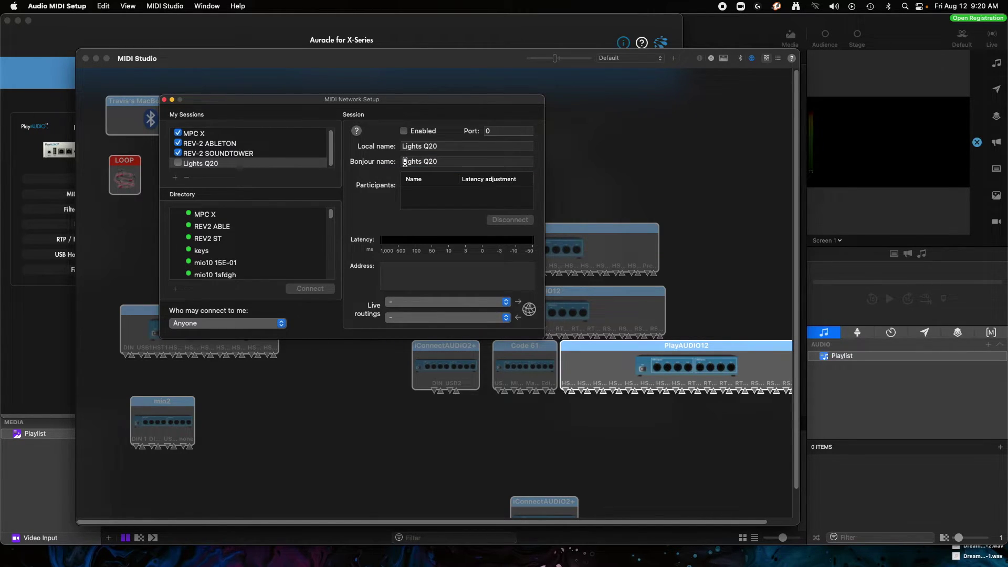
click(404, 131)
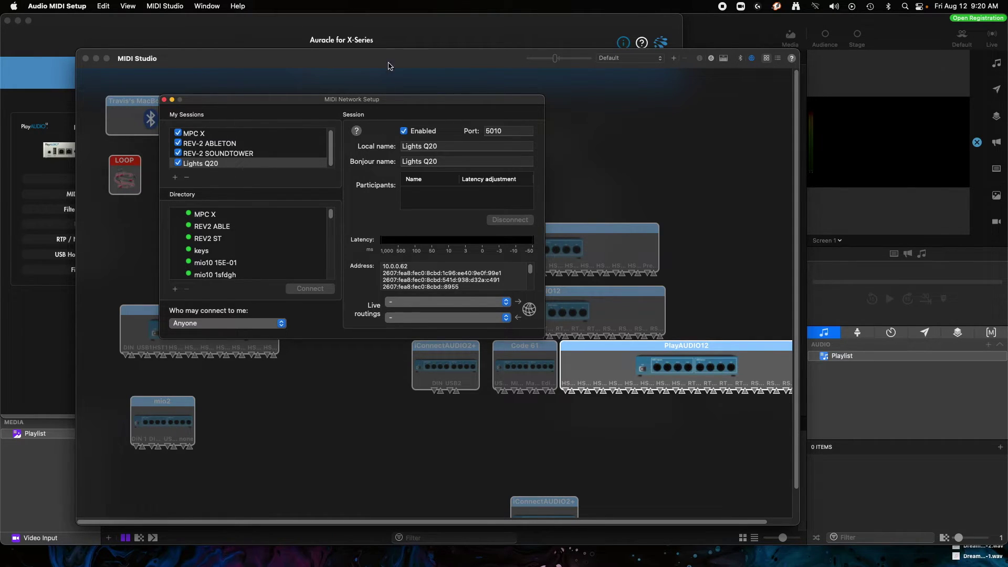
- Switch back to Auracle for X-Series and open the mioXM 007's RTP / Network MIDI settings
click(381, 31)
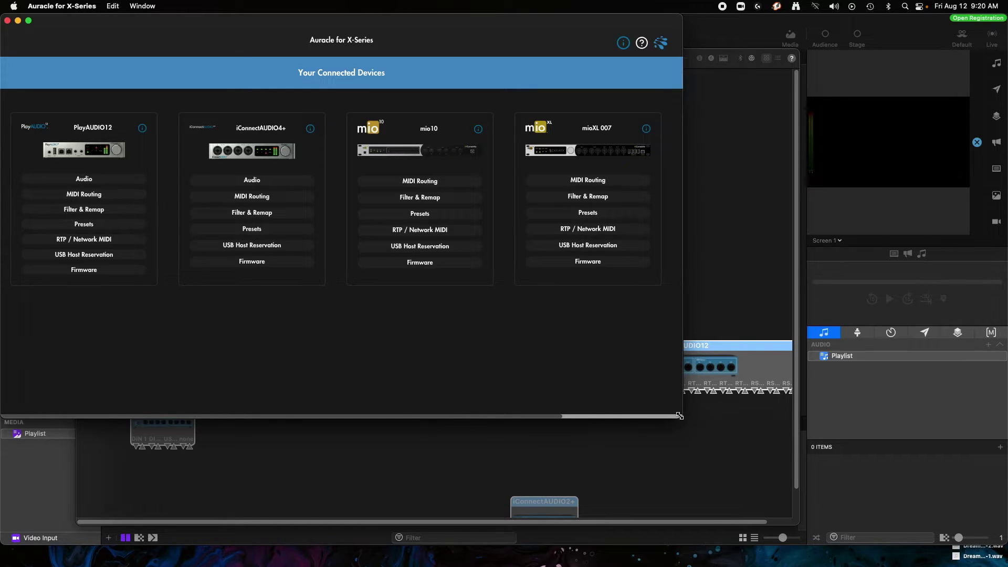
drag(543, 418, 674, 411)
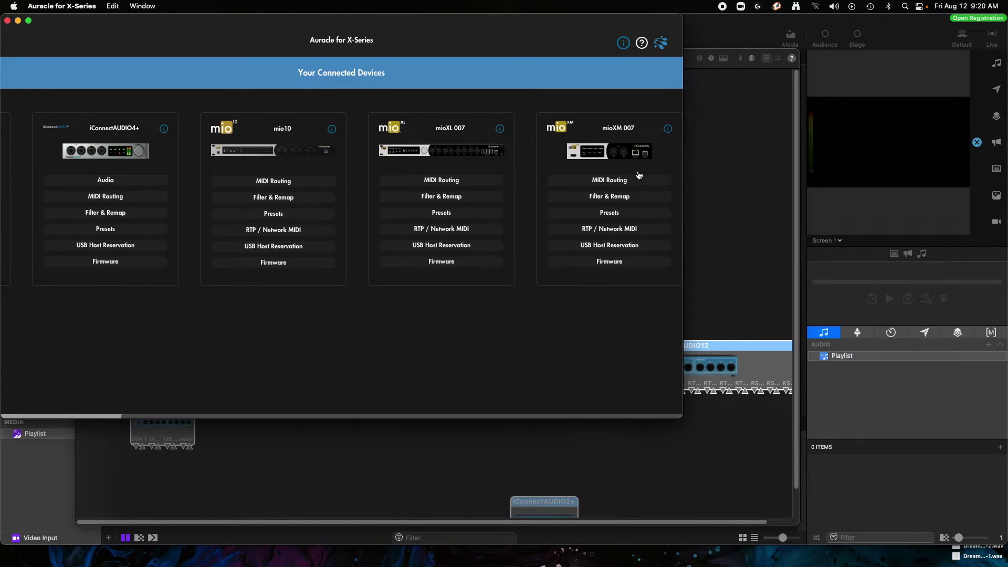
click(591, 229)
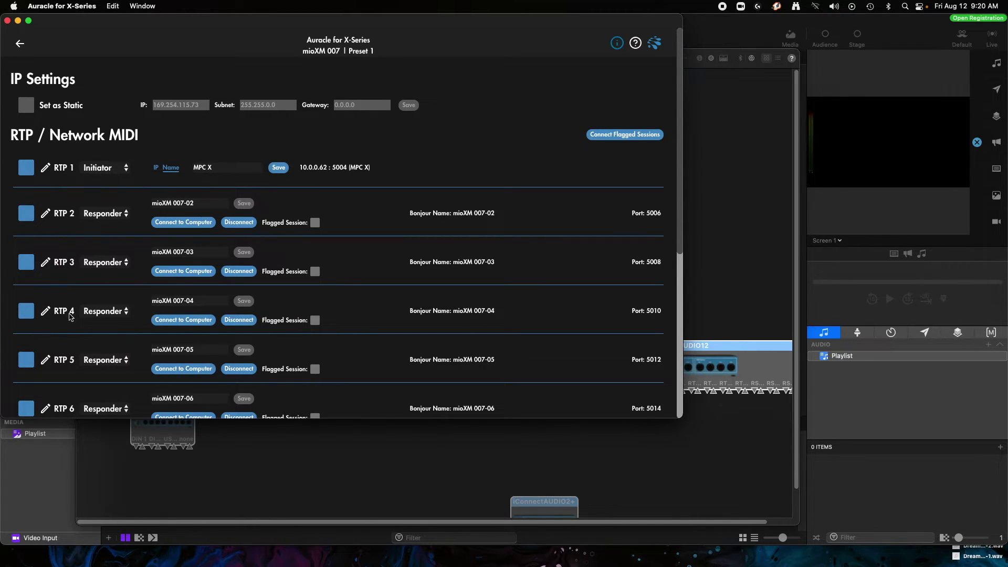
- Make RTP 4 on the mioXM 007 an Initiator that connects by name to Lights Q20, and save it
click(113, 315)
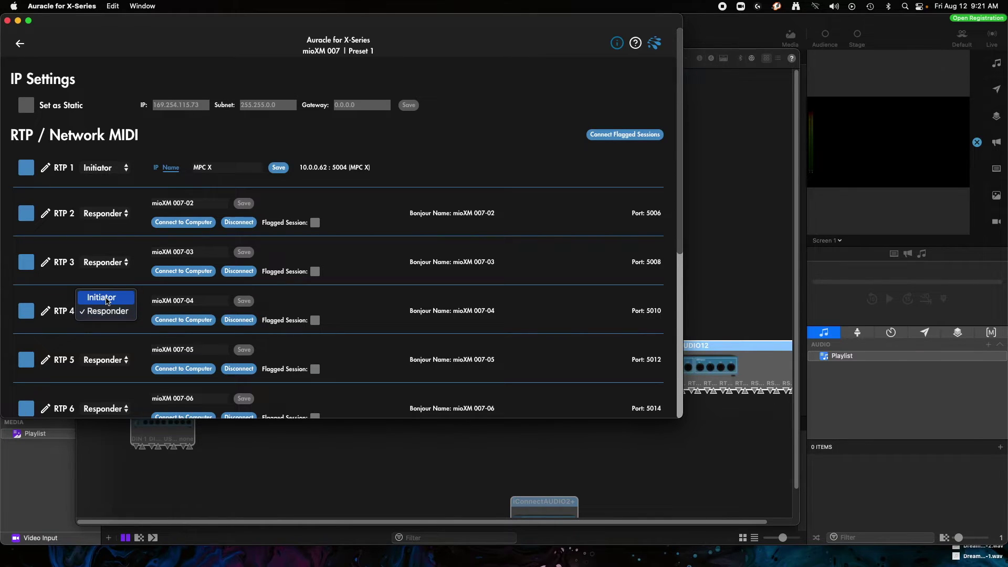
click(105, 298)
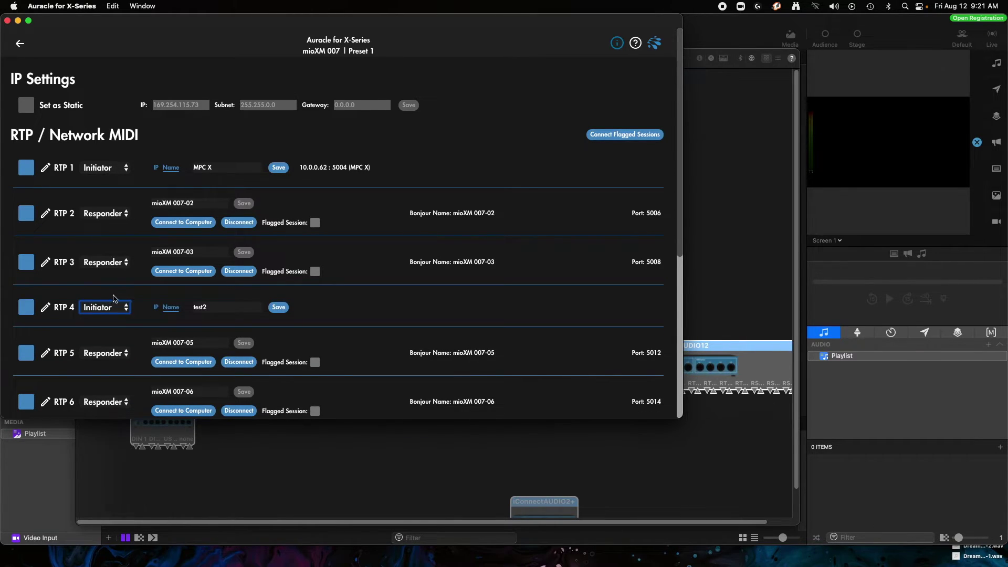
click(223, 309)
key(super+v)
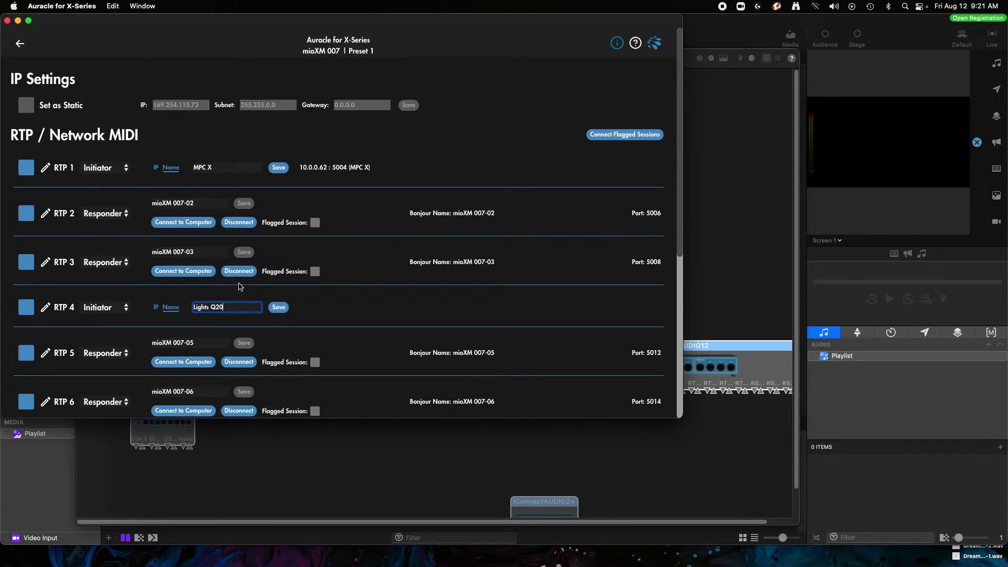
key(Return)
click(278, 308)
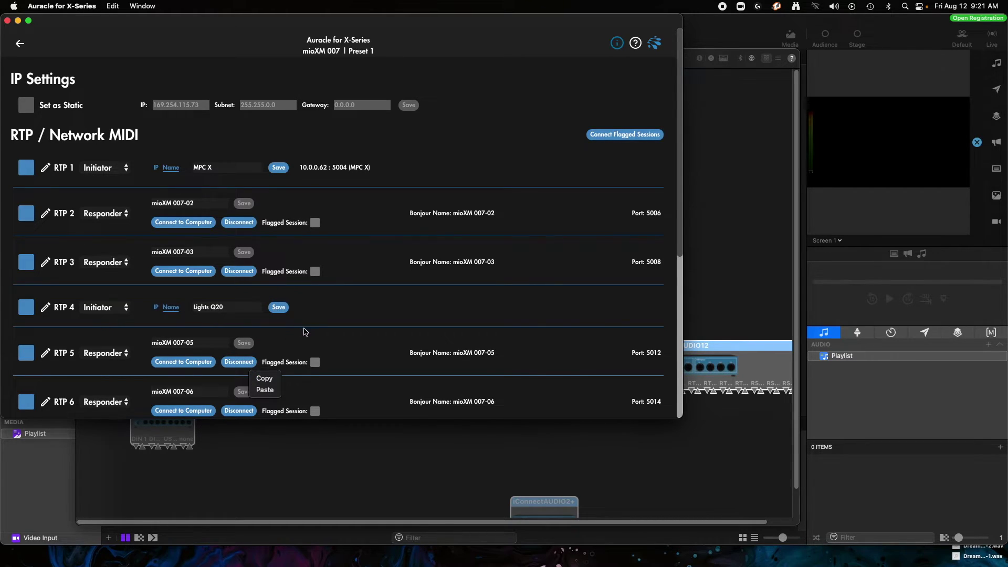
drag(232, 310, 179, 308)
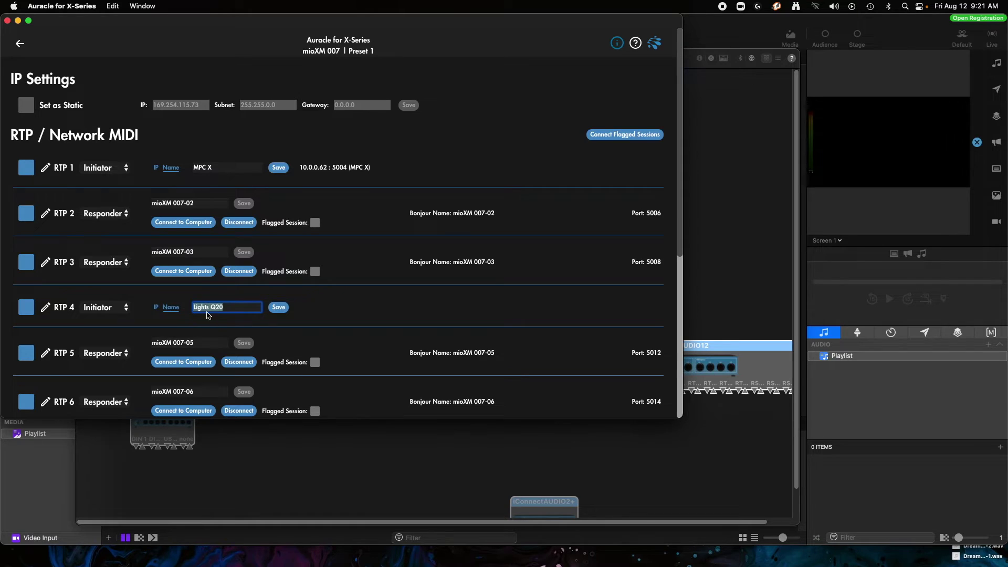
click(234, 307)
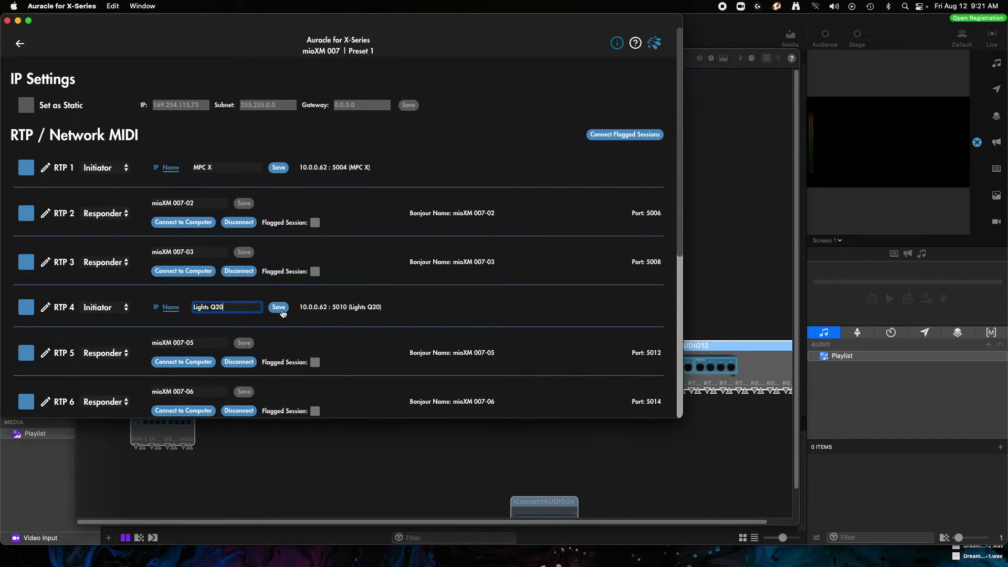
click(311, 308)
- Switch to Audio MIDI Setup and check the participants of the Lights Q20 session in the MIDI network setup
click(753, 145)
click(753, 58)
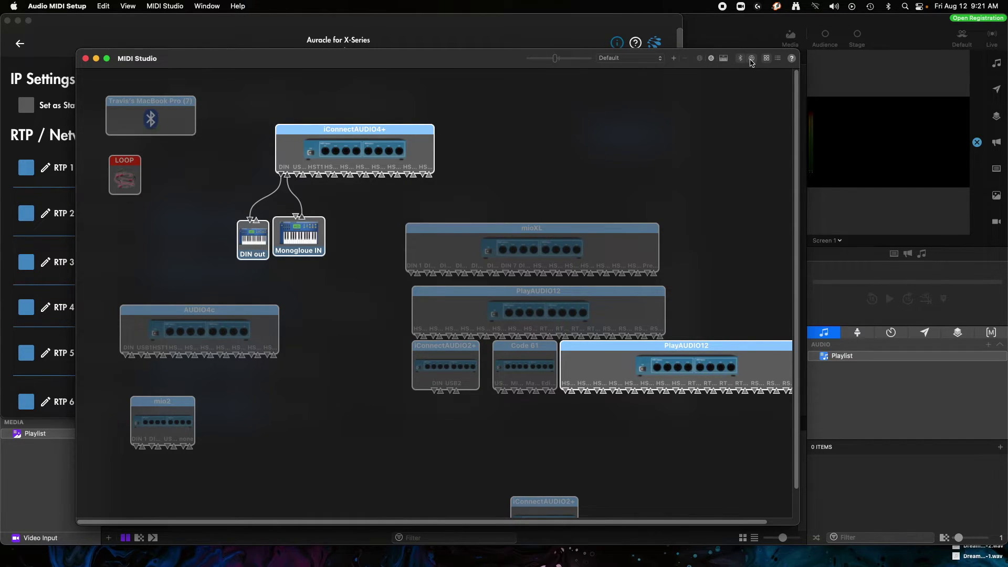
click(751, 59)
click(199, 165)
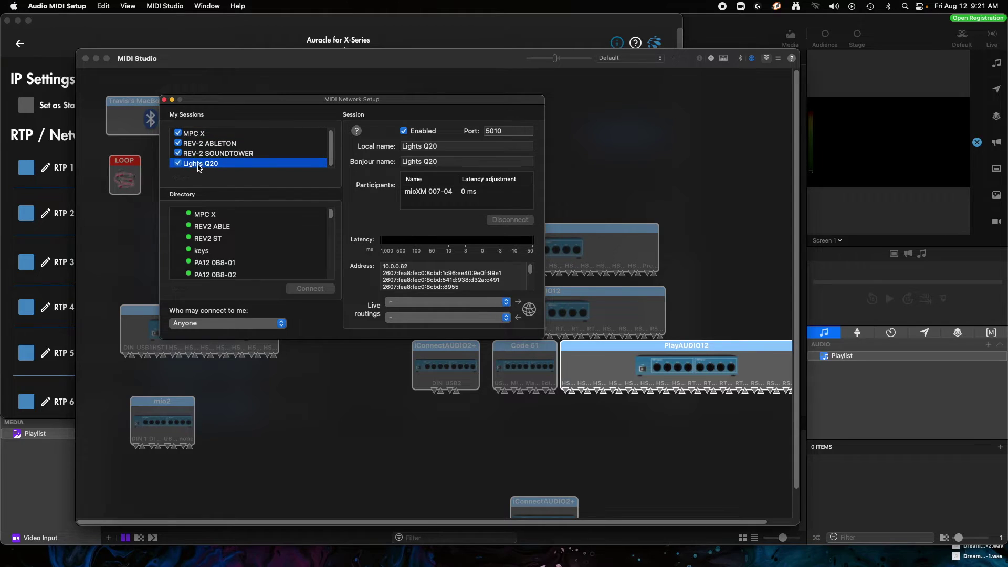
click(423, 193)
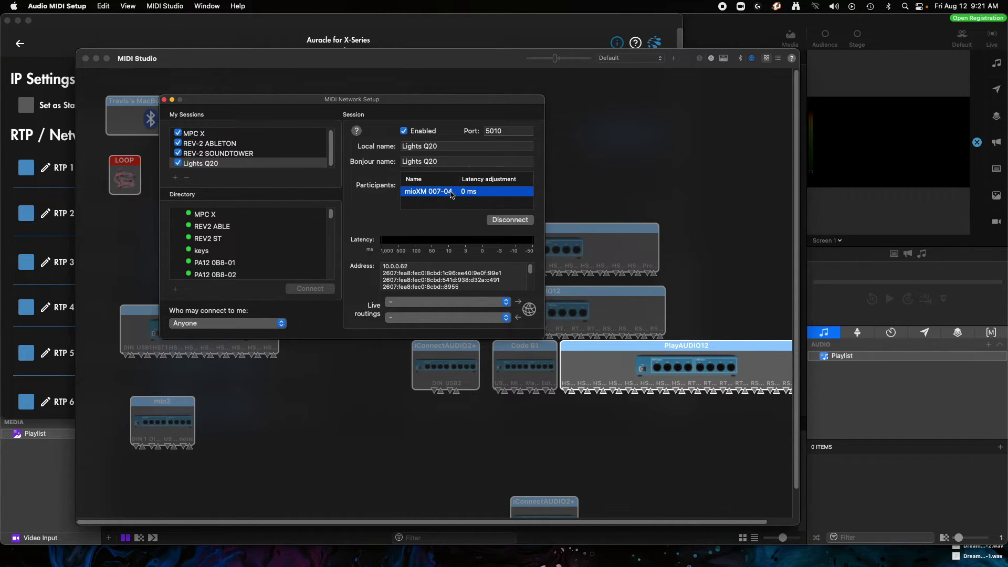
- Switch to ProPresenter and add a MIDI device in the Devices preferences
click(722, 26)
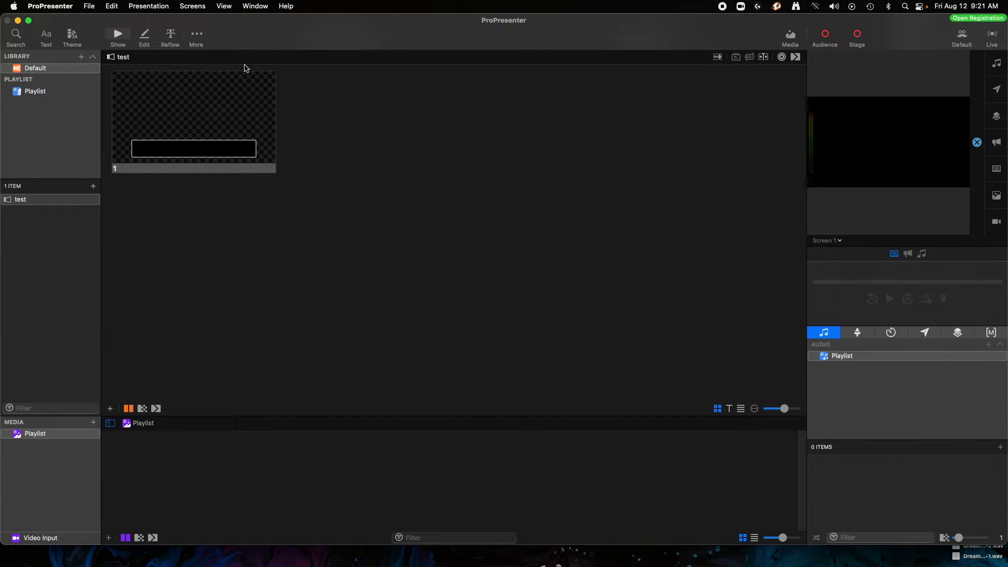
click(51, 9)
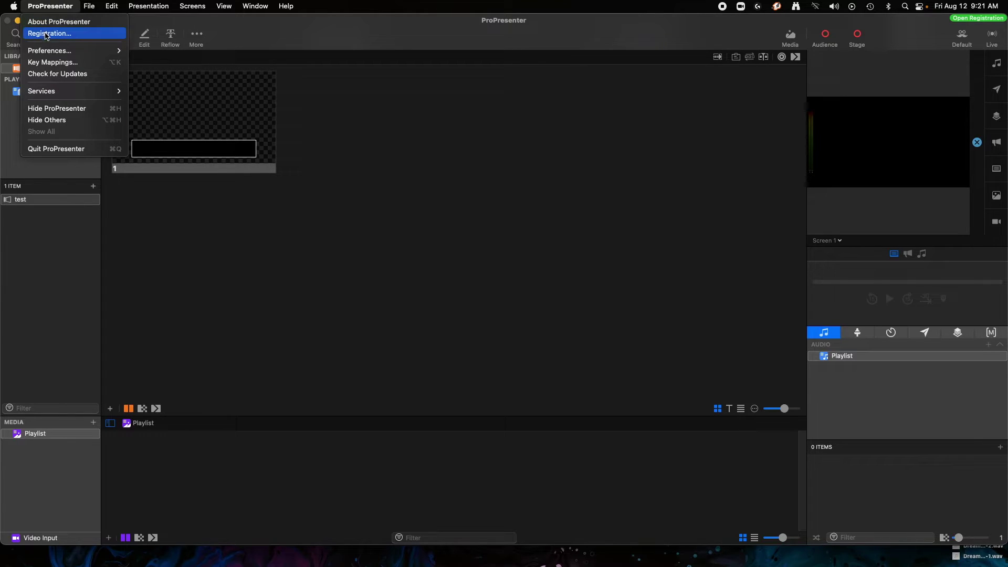
mouse_move(51, 55)
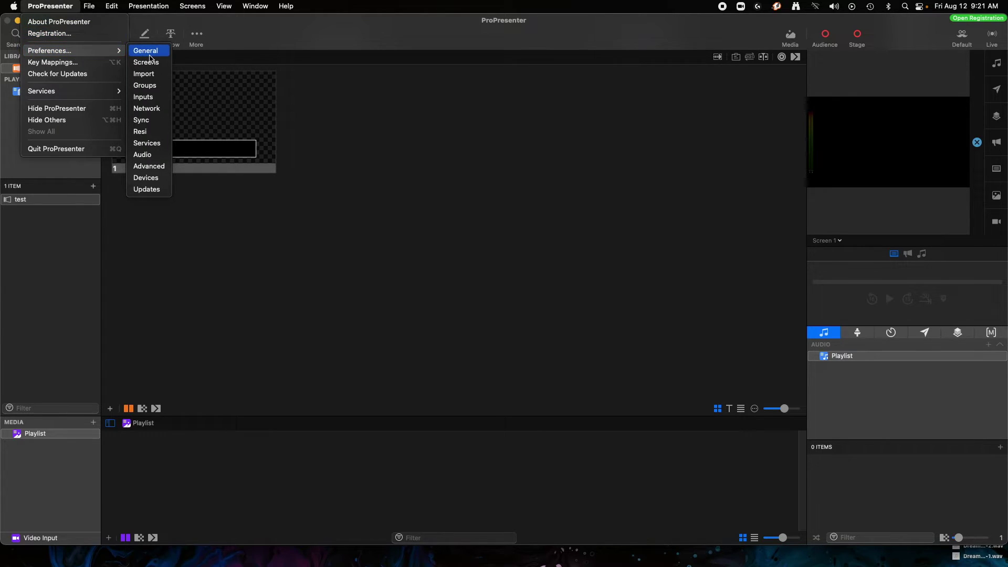
click(157, 178)
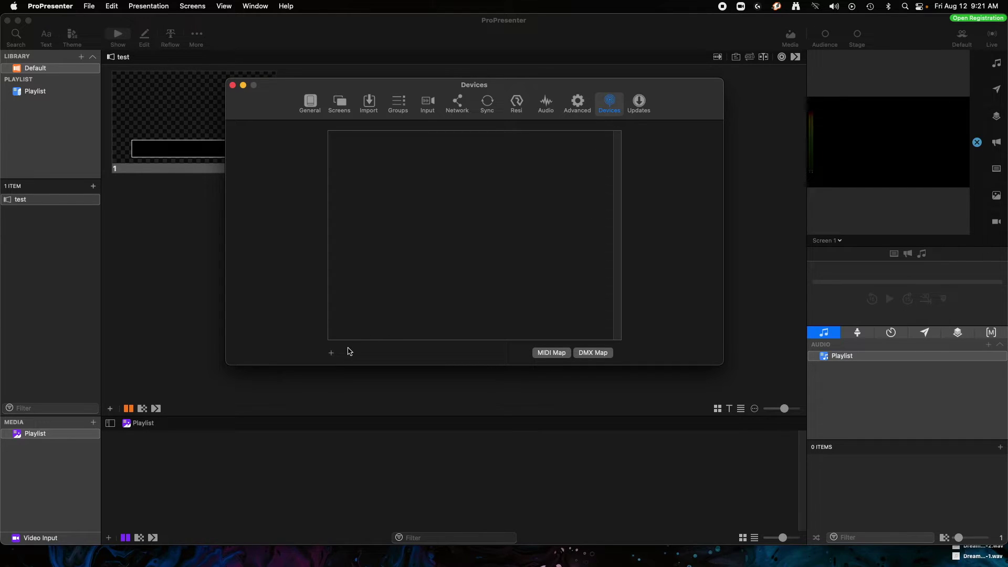
click(332, 352)
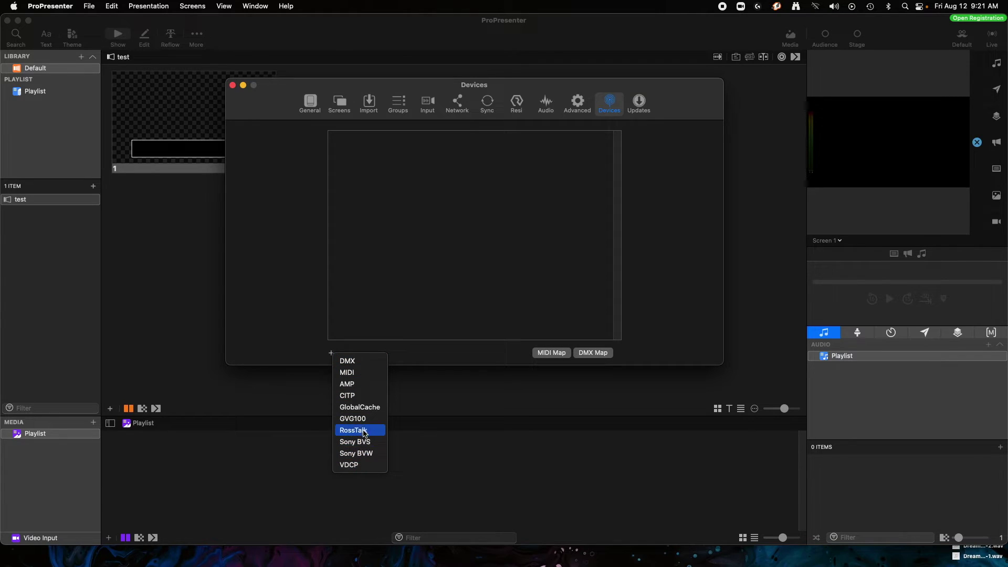
click(352, 378)
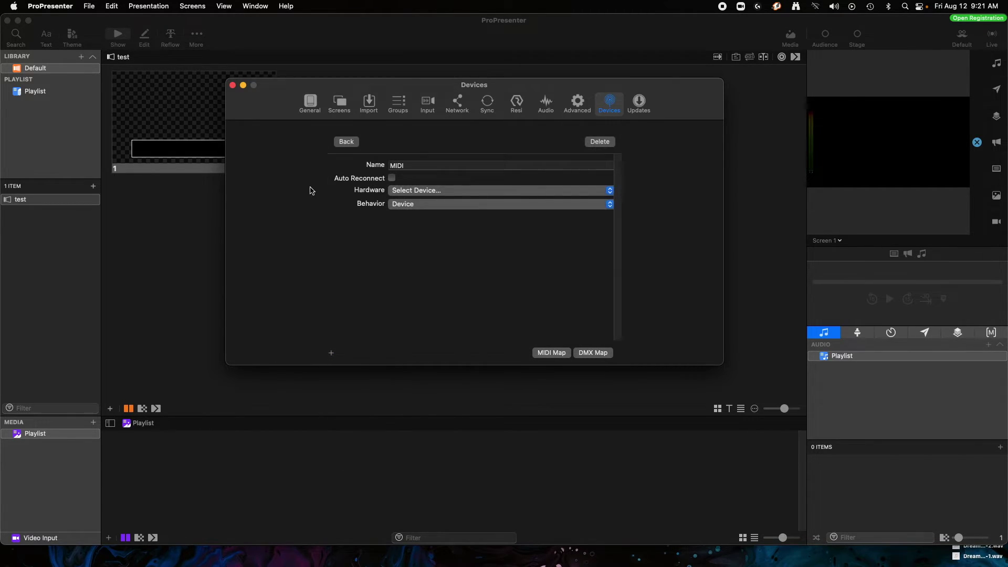
- Name the new MIDI device Lights Q20
click(415, 164)
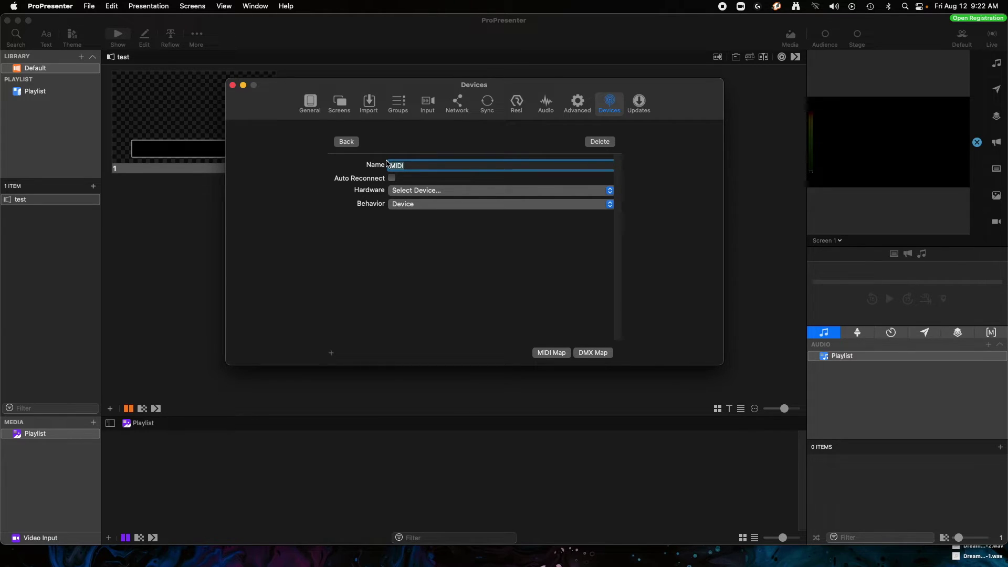
text(Lights Q20)
key(Return)
click(331, 221)
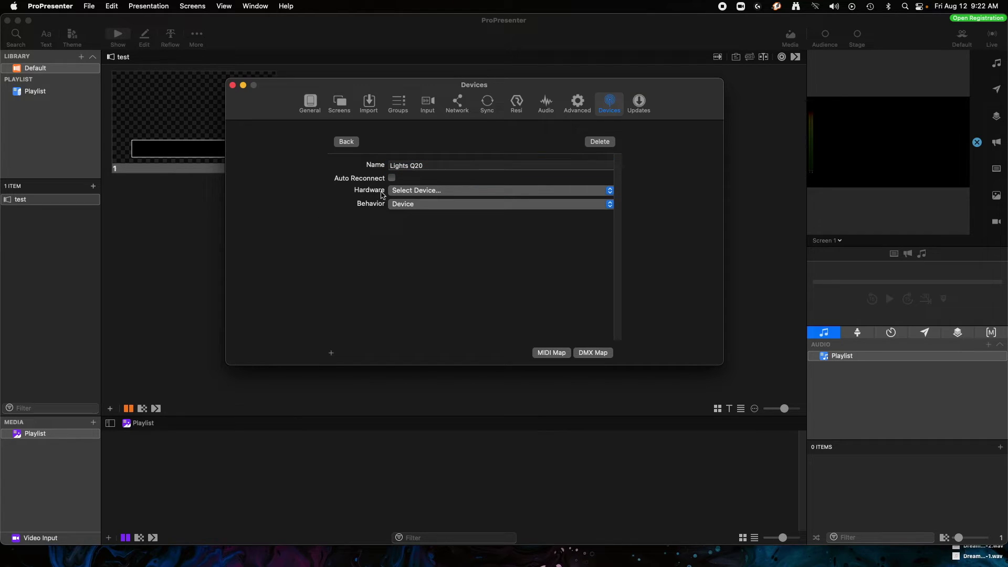
- Enable Auto Reconnect for the device, choose CoreMIDI Device as its hardware and keep the Device behavior
click(392, 178)
click(402, 190)
click(412, 205)
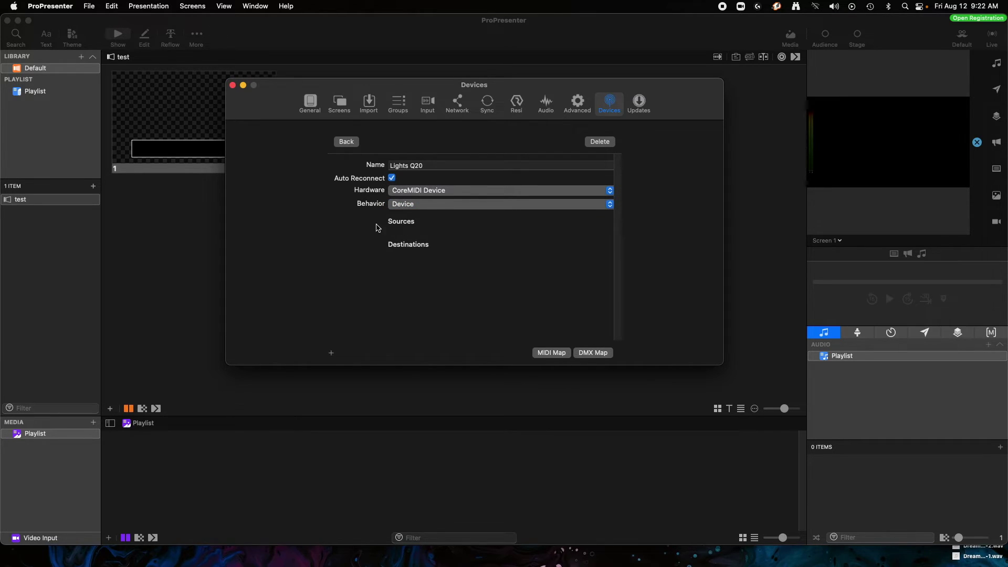
click(405, 205)
click(273, 216)
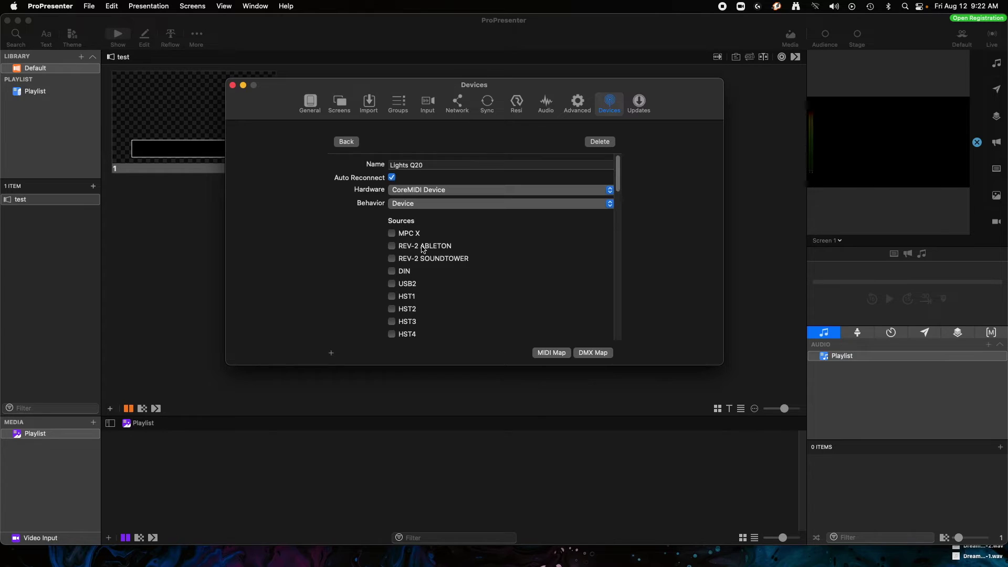
- Look through the device's MIDI sources and destinations for the Lights Q20 session
scroll(412, 234, down, 1)
scroll(414, 278, down, 10)
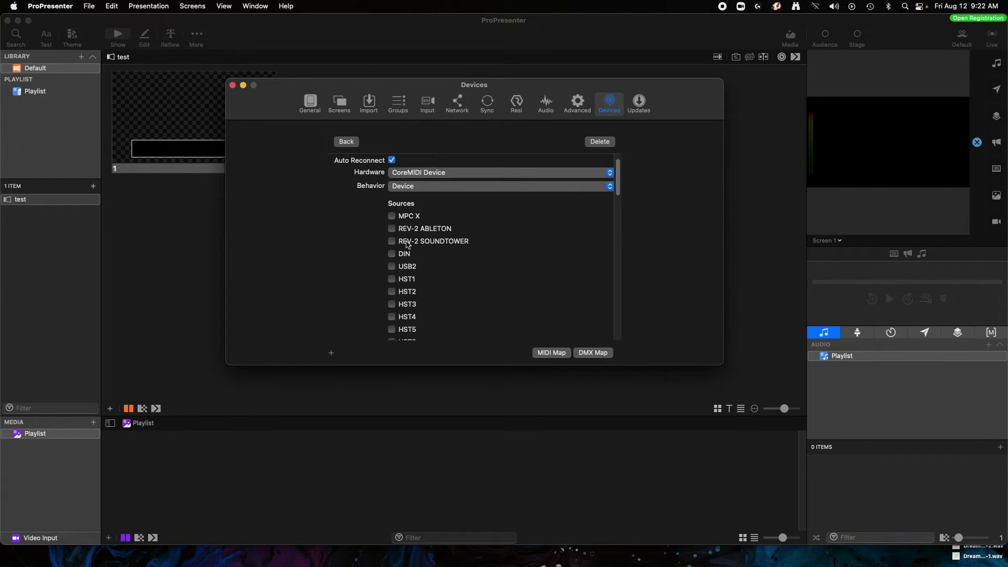
scroll(411, 251, down, 5)
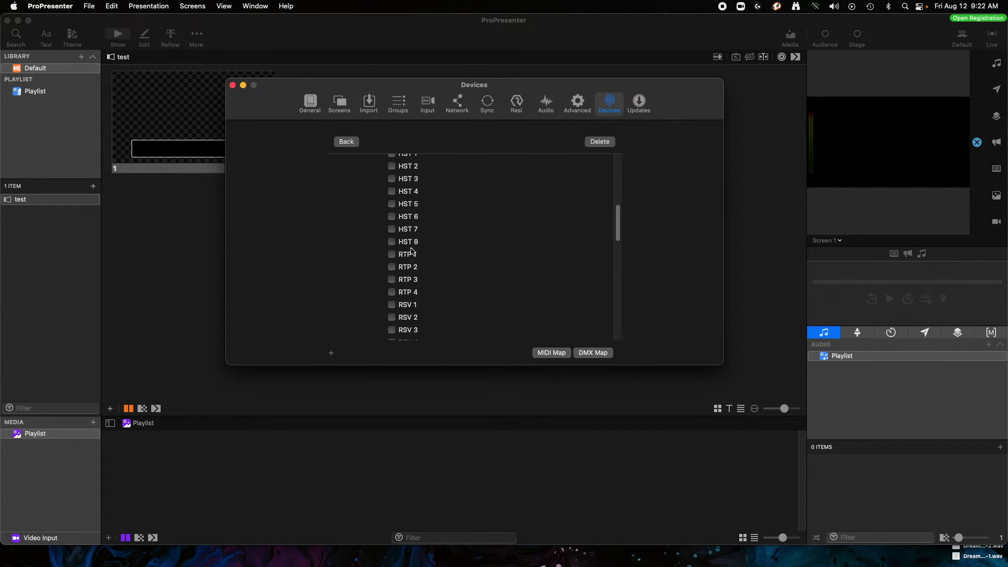
scroll(413, 258, down, 3)
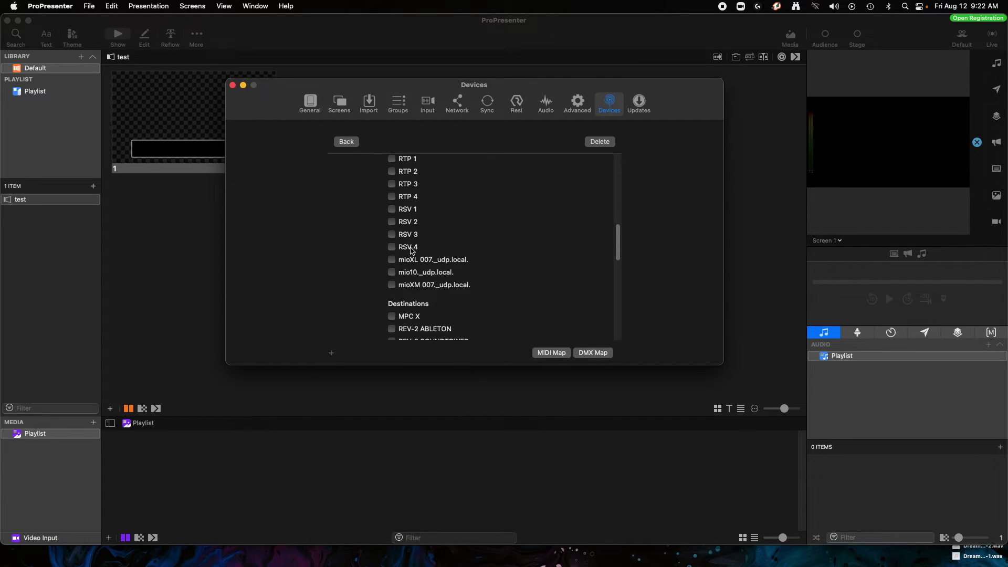
scroll(416, 285, down, 3)
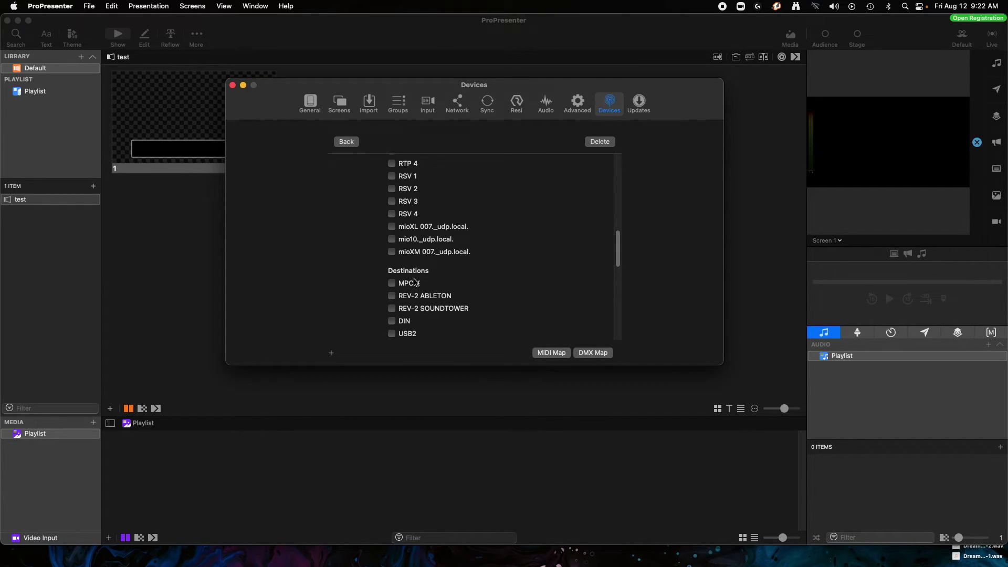
scroll(423, 261, down, 8)
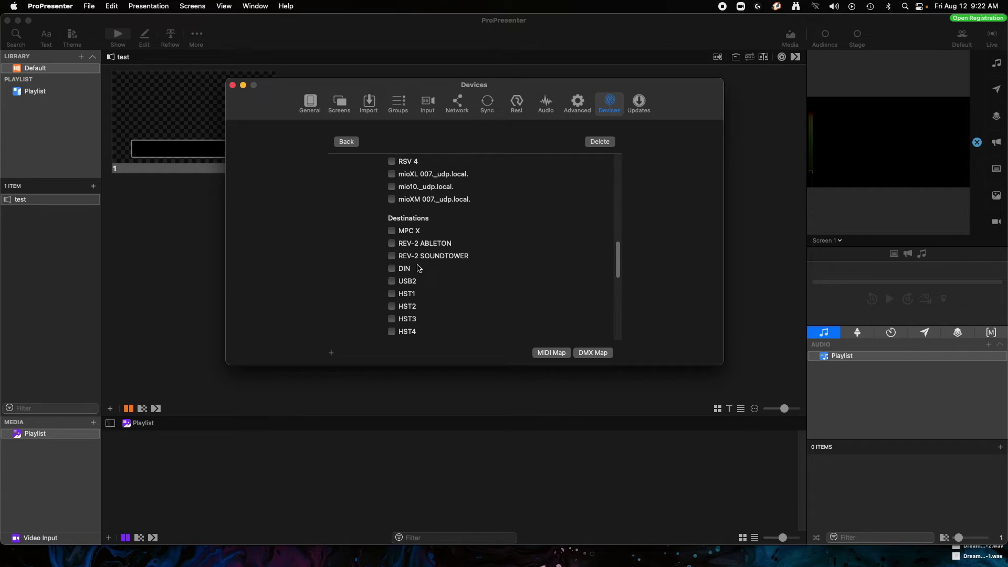
scroll(418, 267, down, 8)
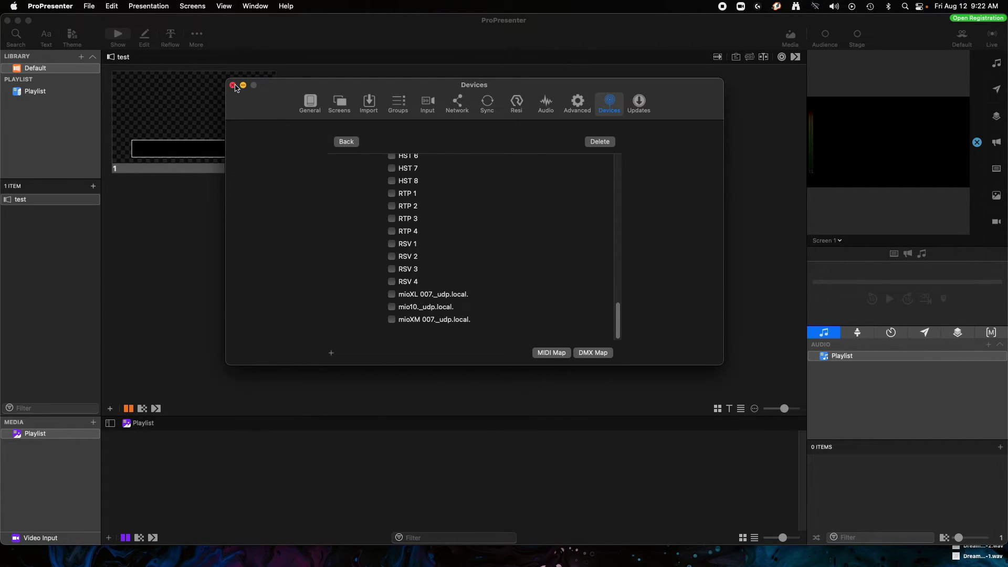
- Close the Devices preferences, quit ProPresenter and launch it again
click(232, 85)
click(51, 6)
click(58, 148)
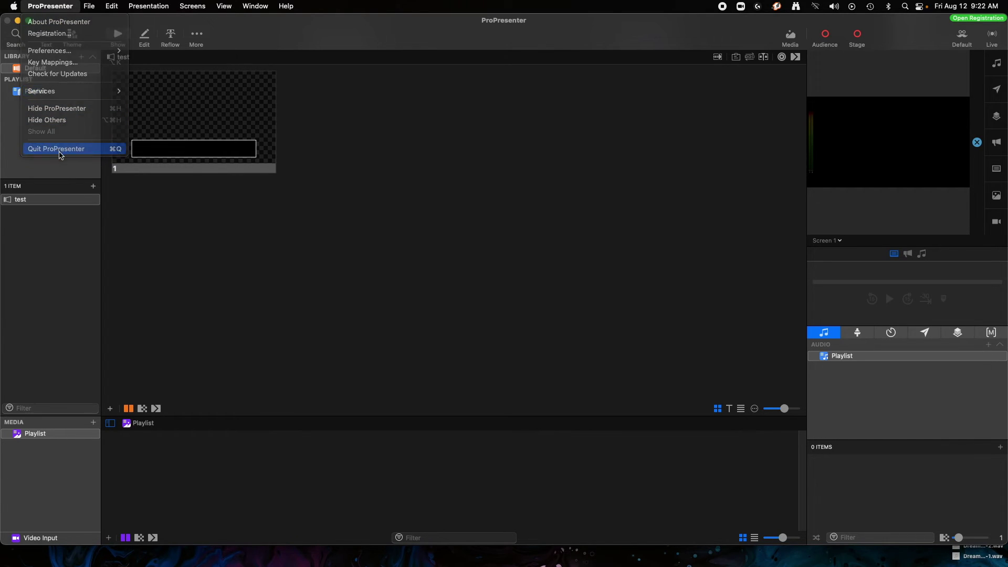
key(Return)
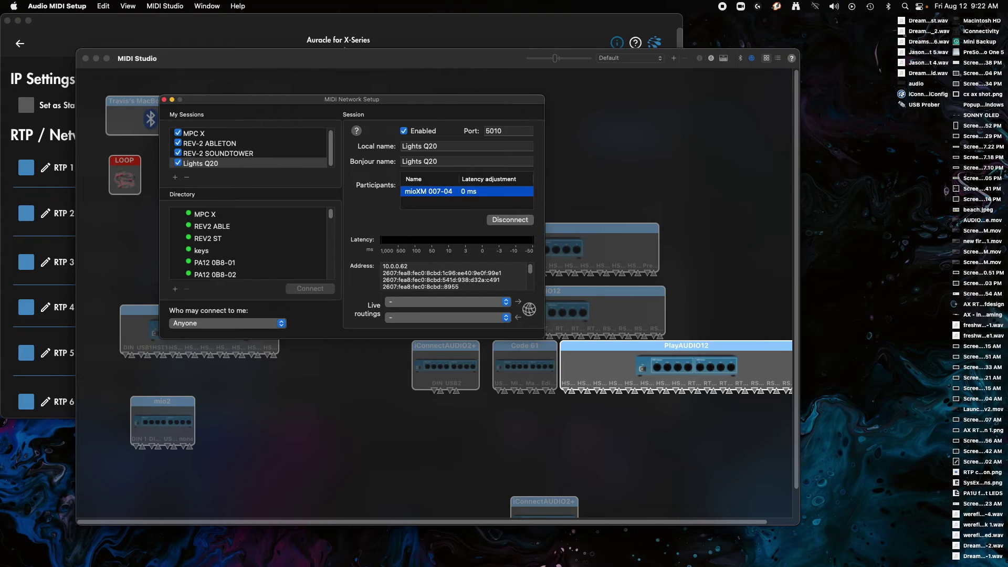
click(904, 7)
text(prop)
key(Return)
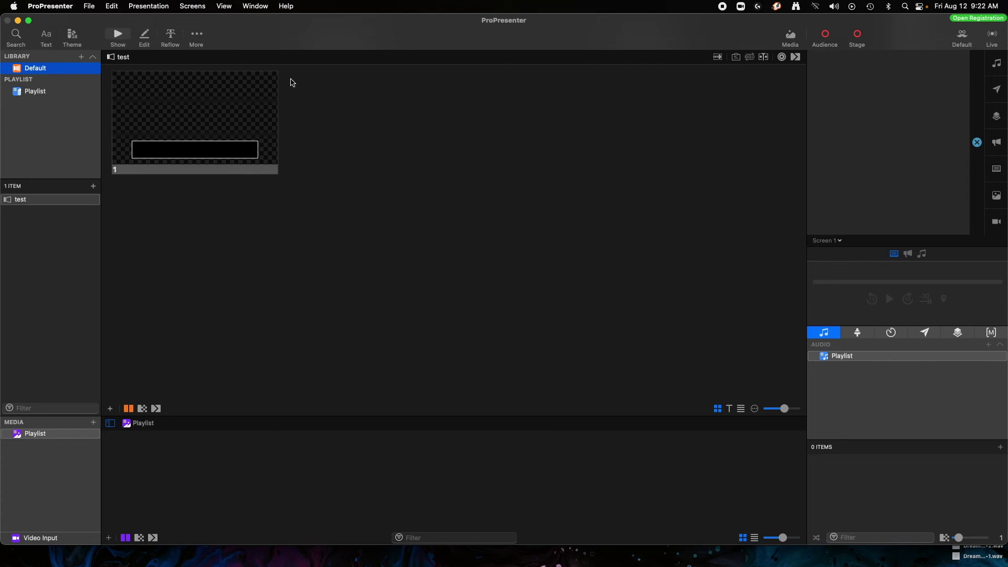
- Reopen the Devices preferences and open the settings of the Lights Q20 MIDI device
click(31, 8)
mouse_move(69, 50)
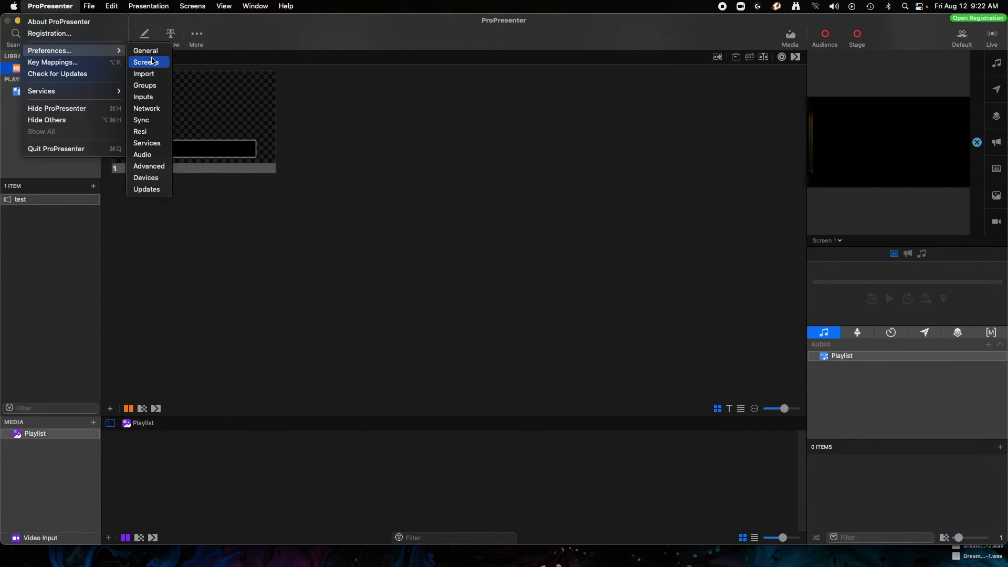
click(146, 177)
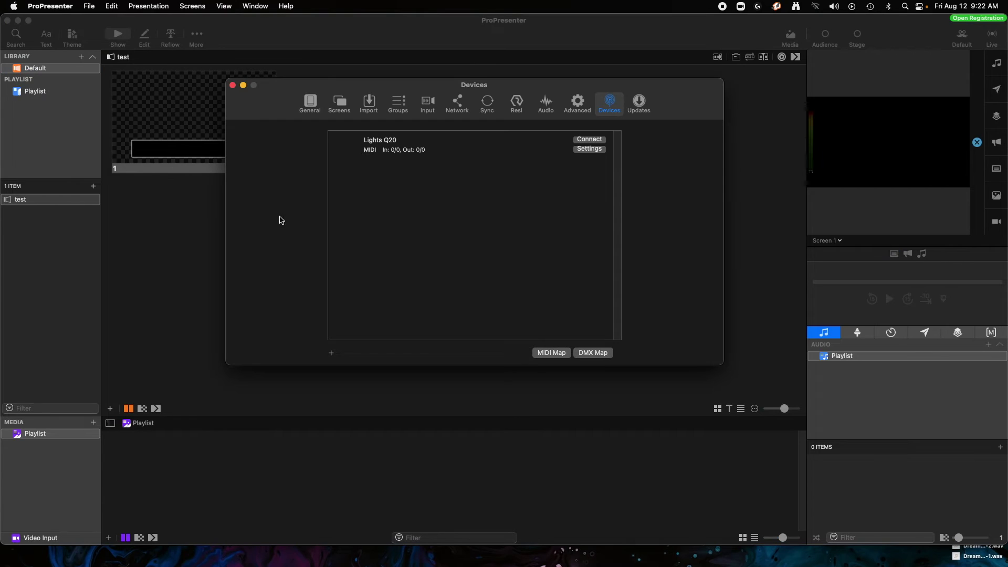
click(394, 140)
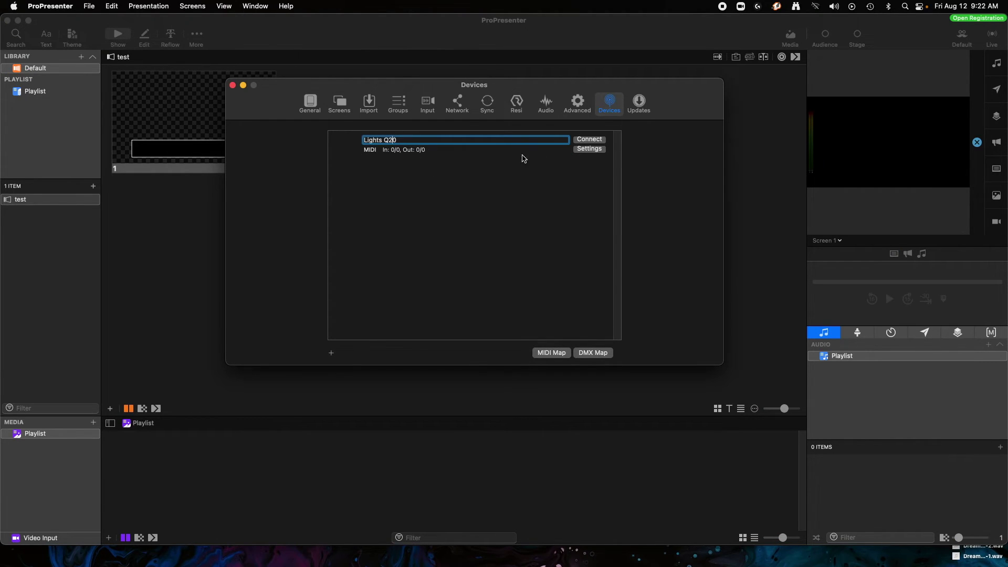
click(499, 156)
click(589, 149)
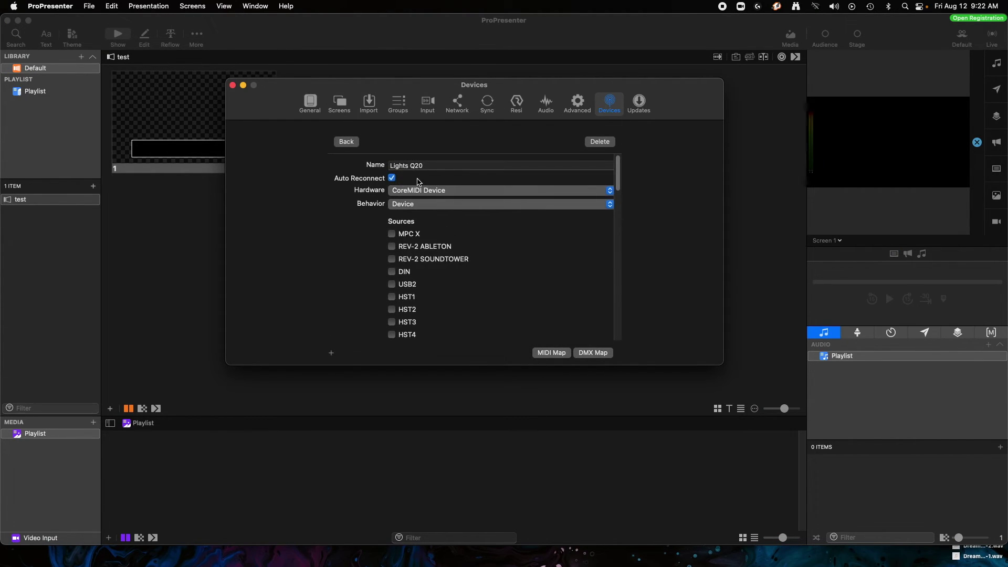
- Enable Lights Q20 as a MIDI destination in the device's settings
scroll(363, 220, down, 1)
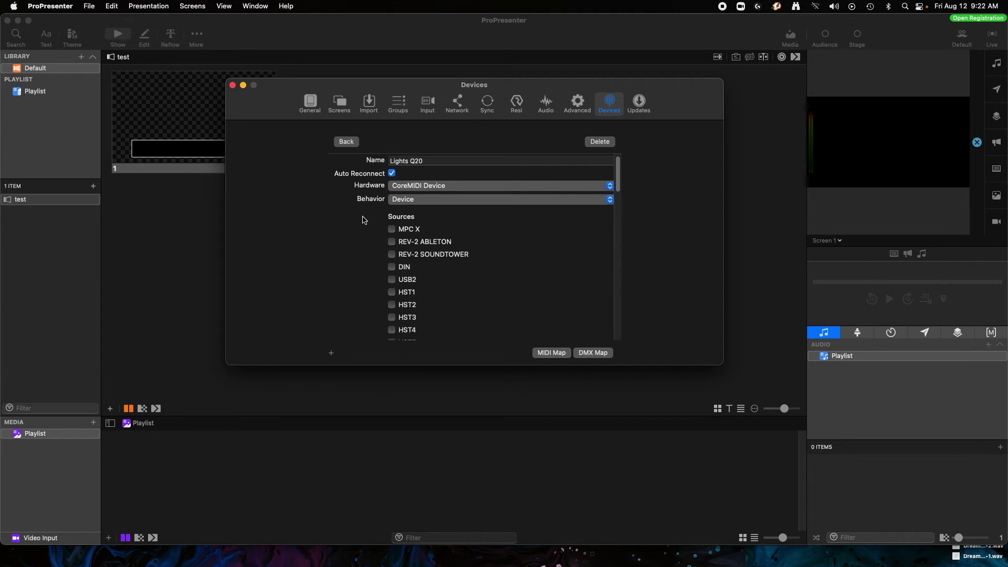
scroll(363, 219, down, 6)
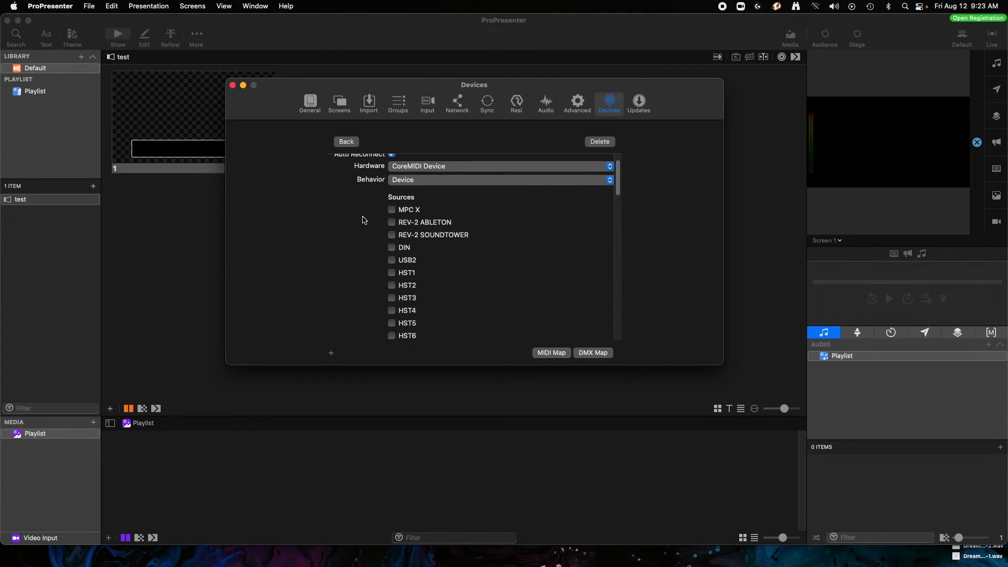
scroll(362, 220, down, 10)
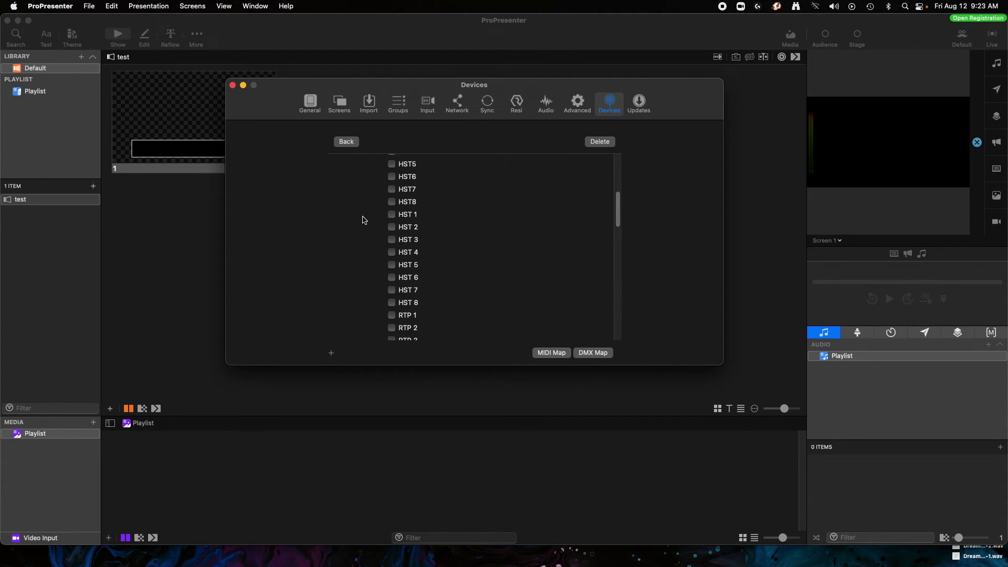
scroll(363, 220, down, 3)
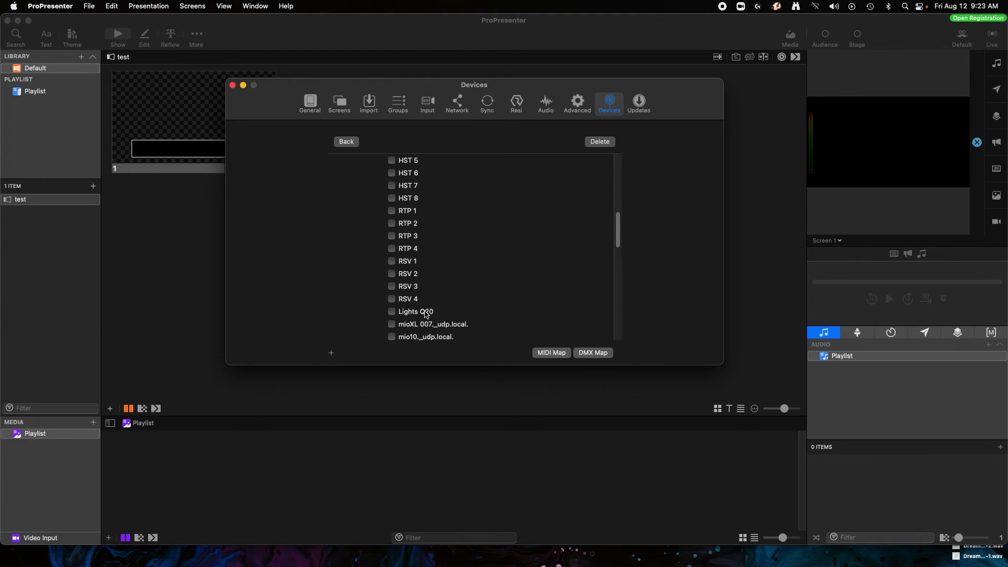
scroll(378, 286, down, 8)
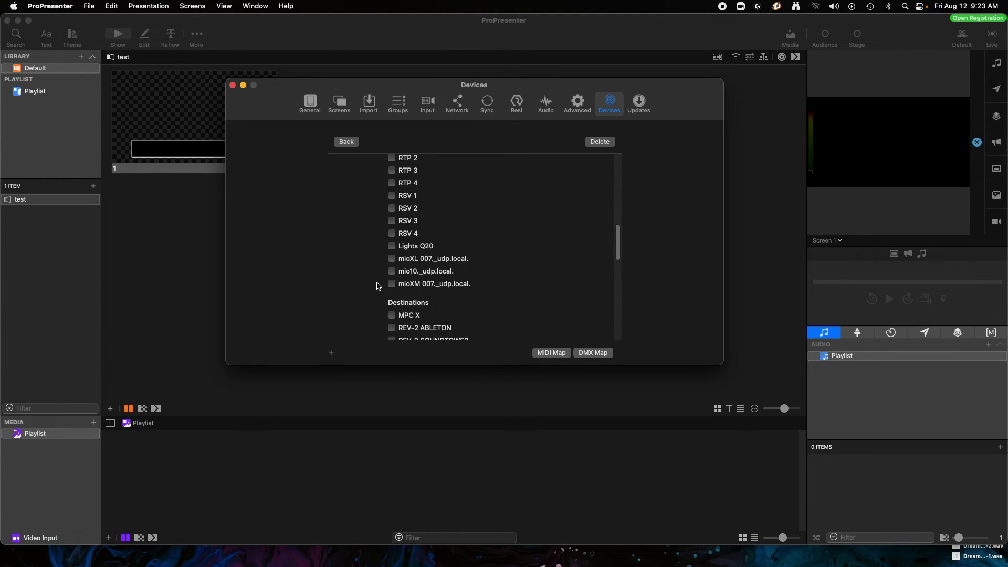
scroll(378, 286, down, 10)
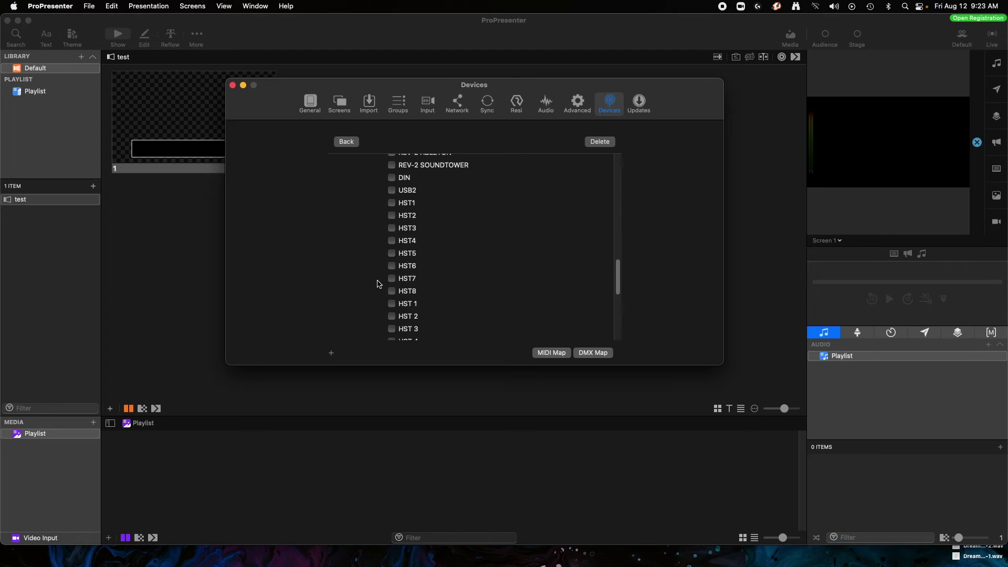
scroll(378, 282, down, 5)
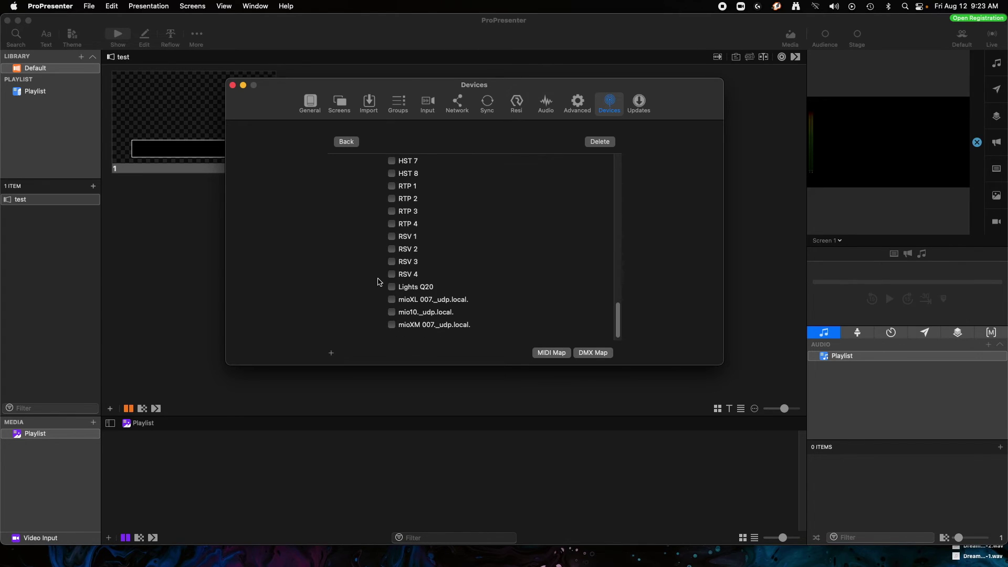
click(392, 286)
- Review the MIDI map's note assignments, close it and look back over the device's settings
click(551, 352)
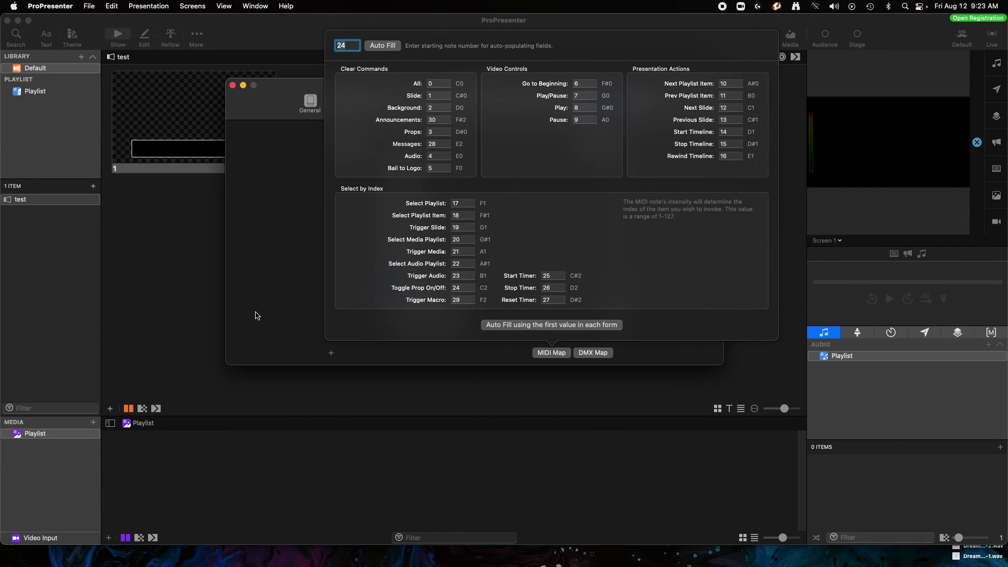
click(674, 358)
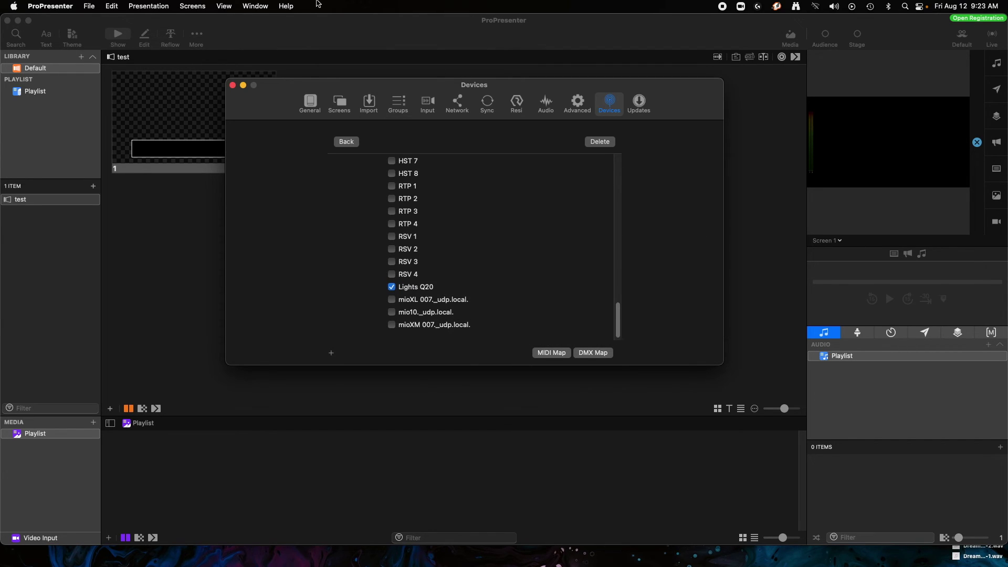
scroll(415, 275, up, 5)
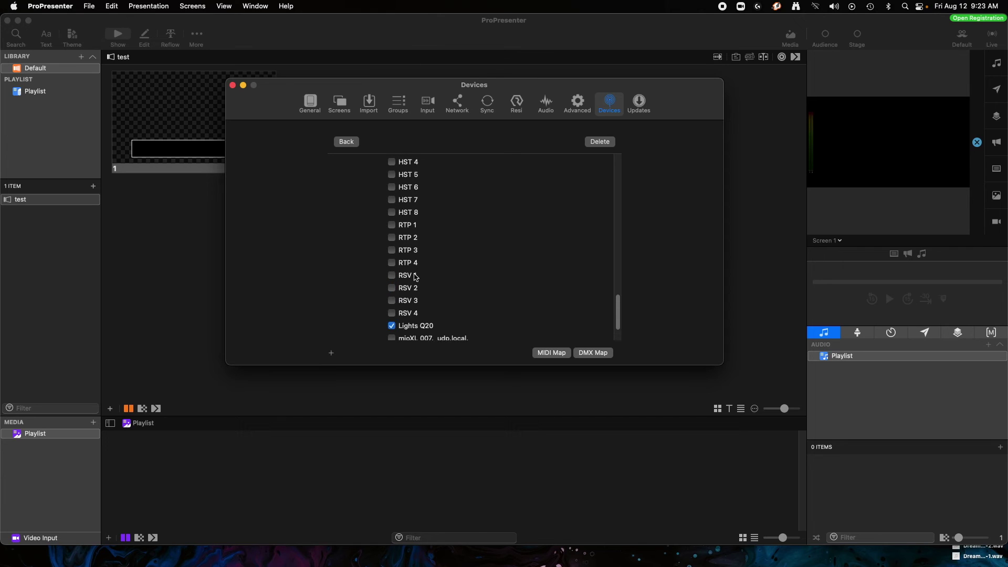
scroll(415, 275, up, 5)
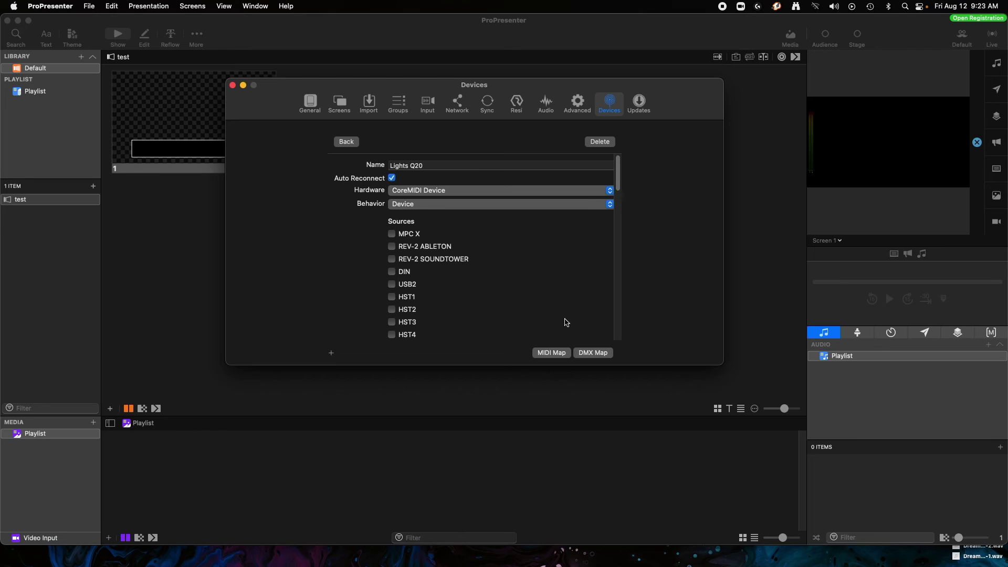
- Connect the Lights Q20 device from the device list, close the preferences and show slide 1 of the test presentation
click(346, 142)
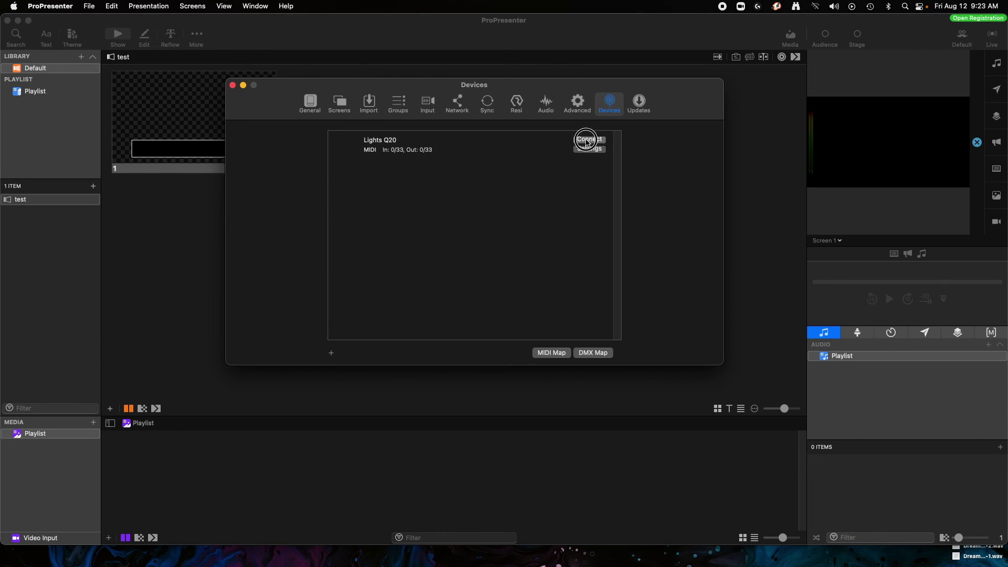
click(232, 85)
click(194, 116)
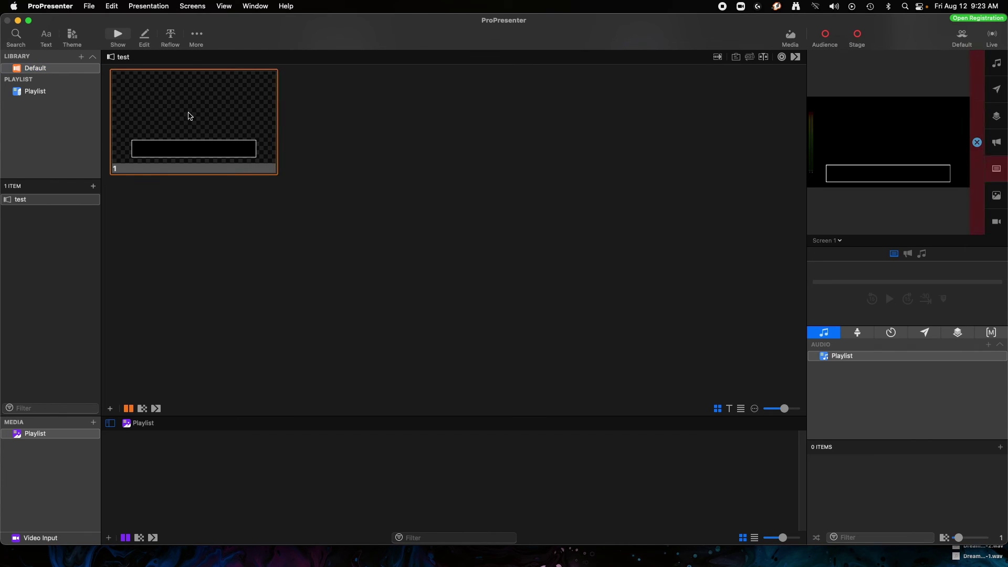